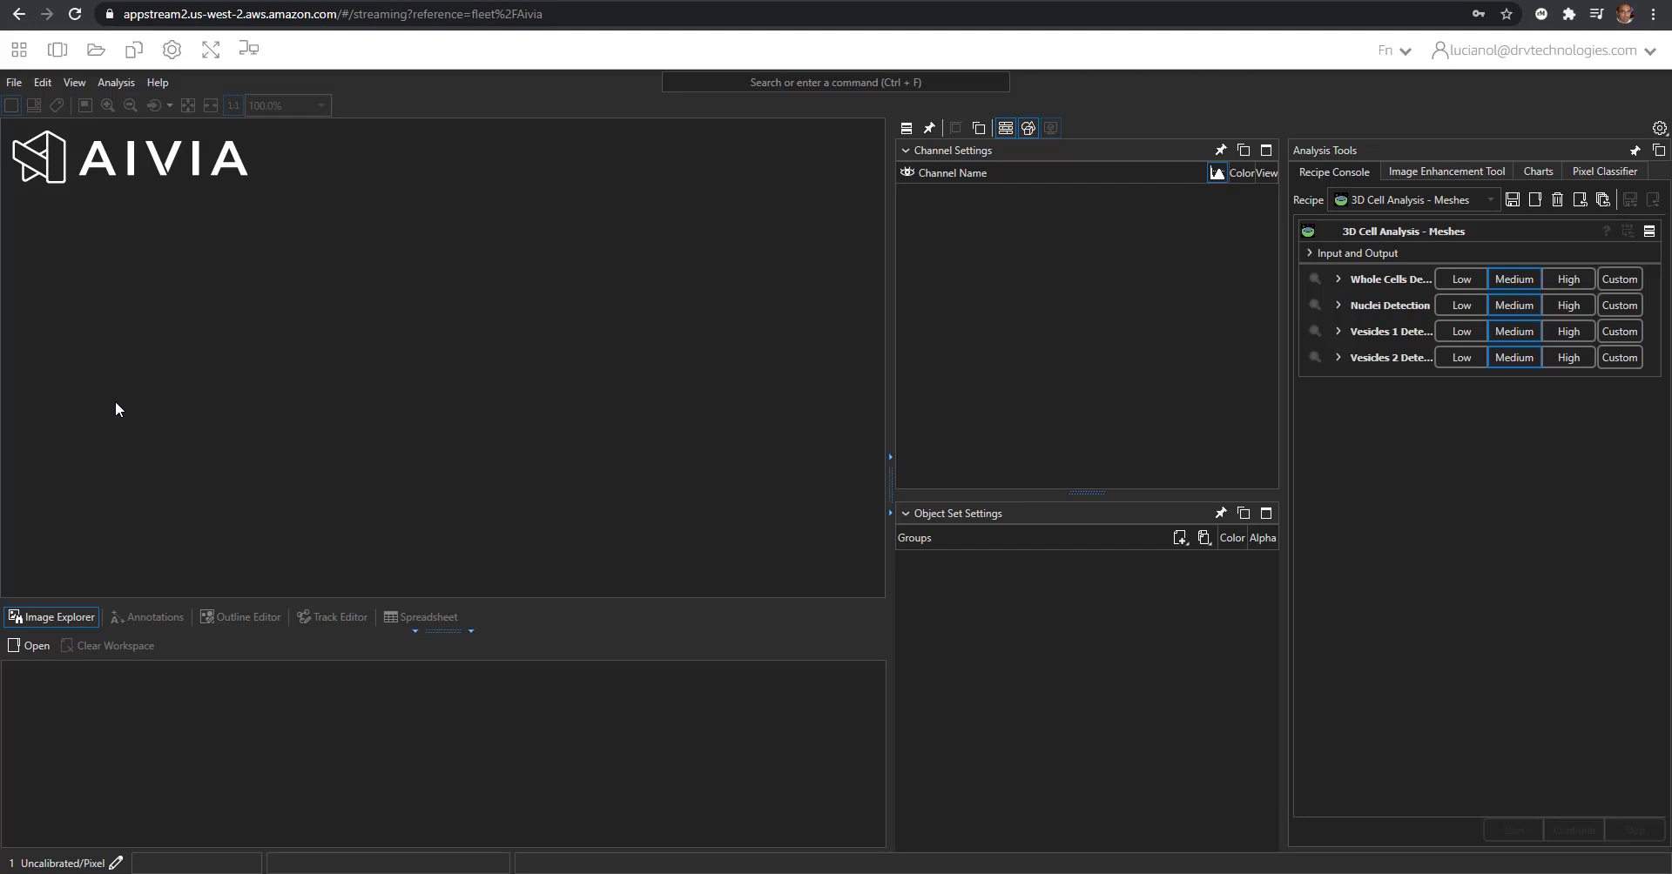
Open '3D Object Tracking Demo_with results.aivia' from the 3D Object Tracking Demo folder
{"action": "left_click", "coordinate": [14, 82]}
{"action": "left_click", "coordinate": [35, 103]}
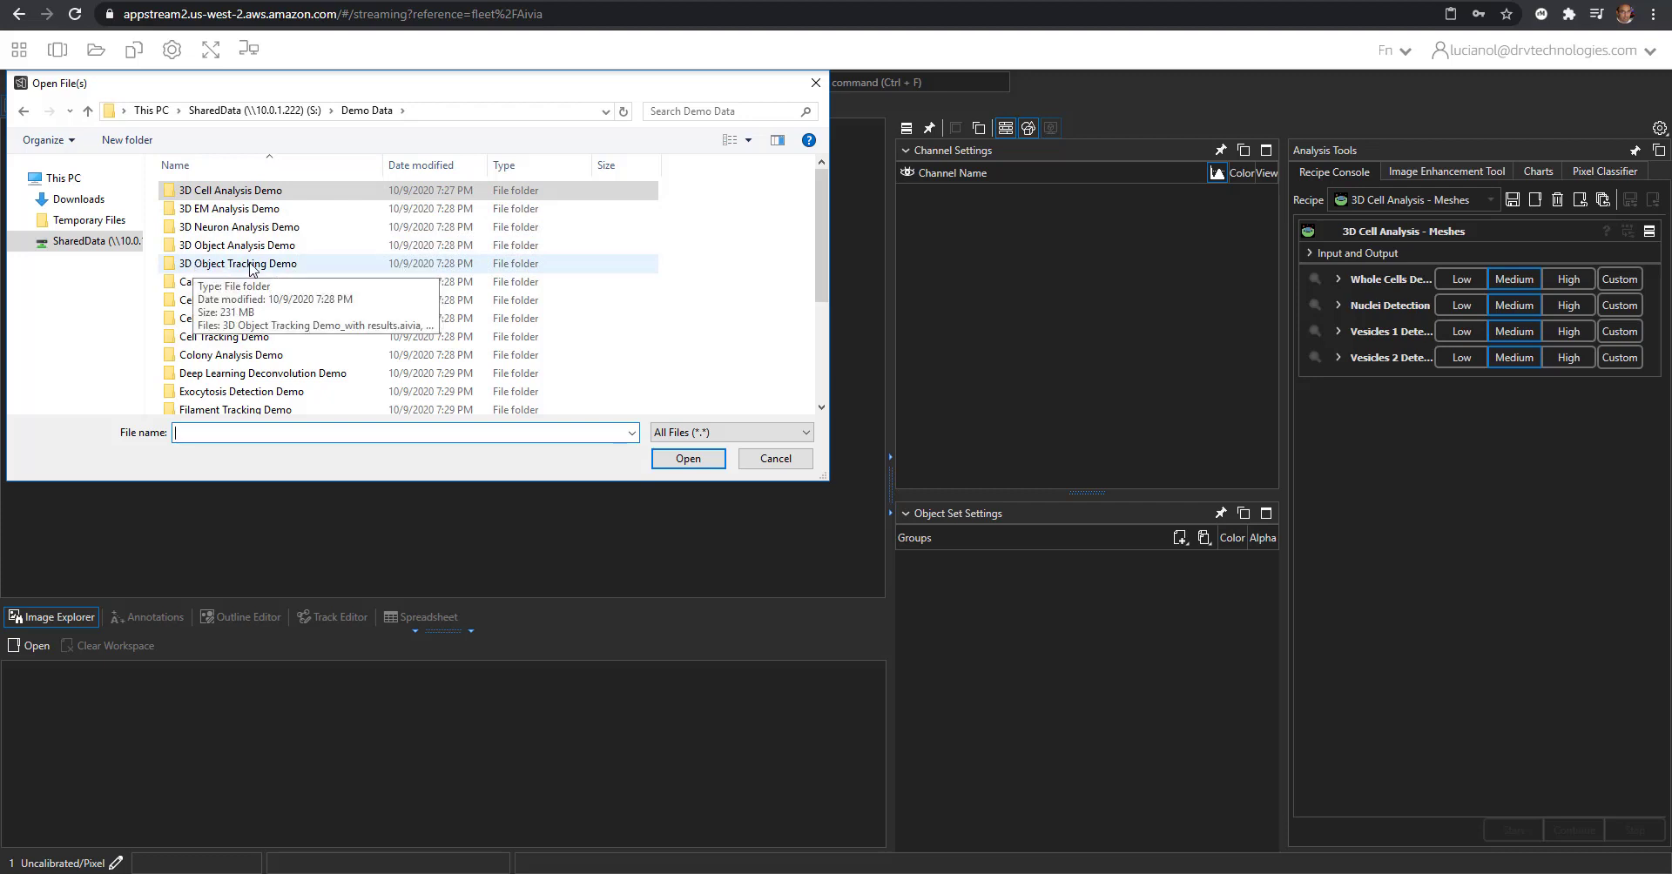
{"action": "double_click", "coordinate": [279, 264]}
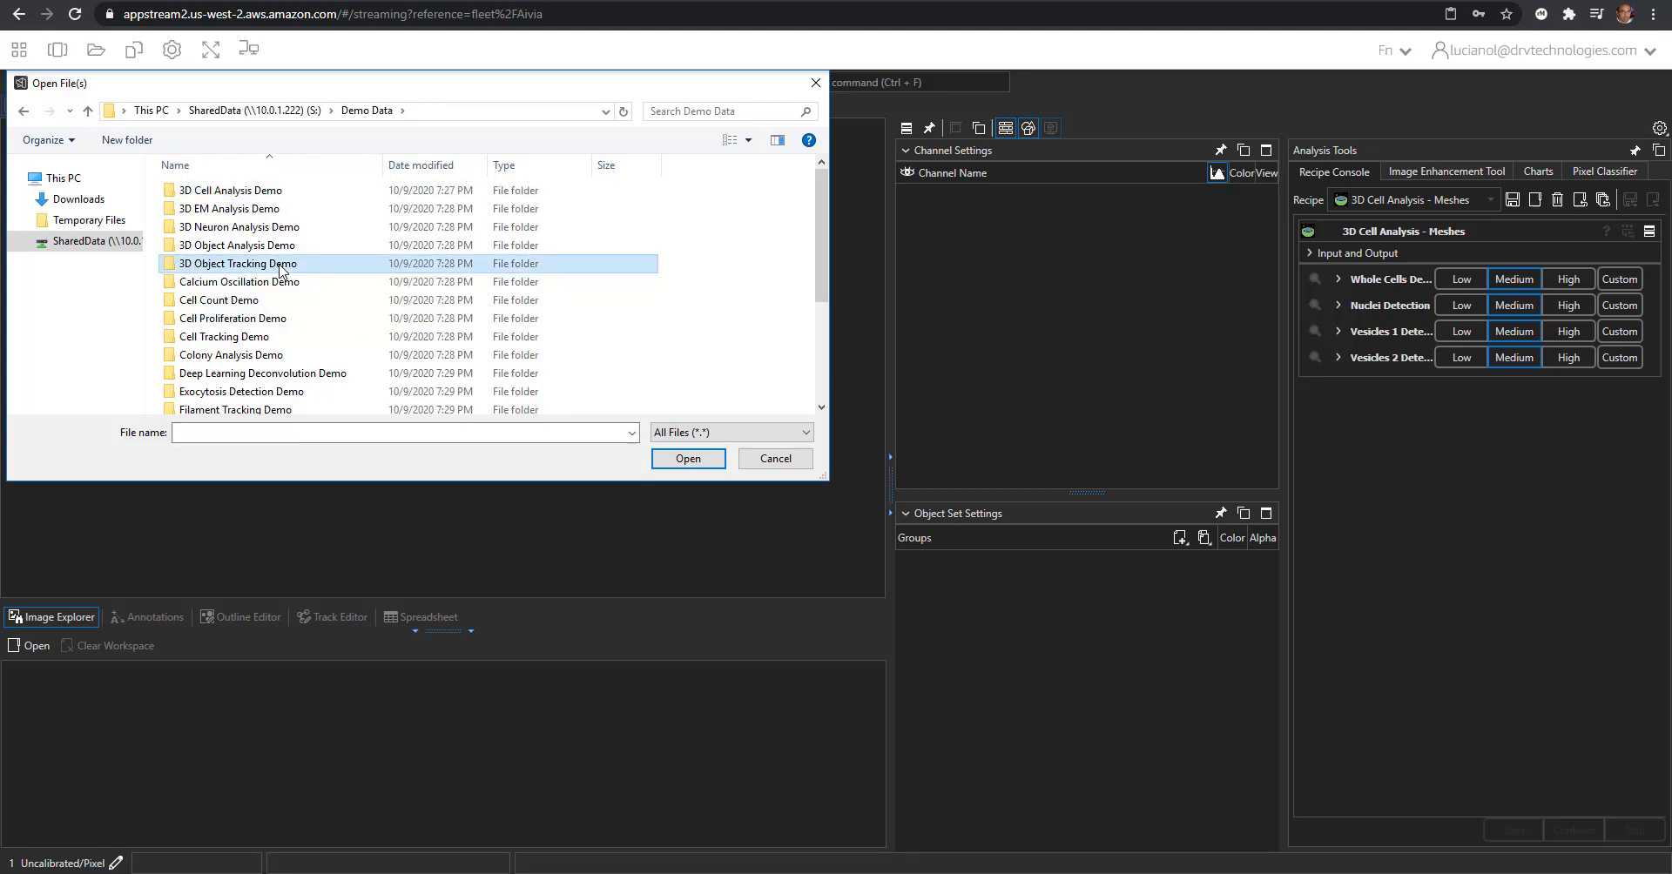
{"action": "left_click", "coordinate": [335, 192]}
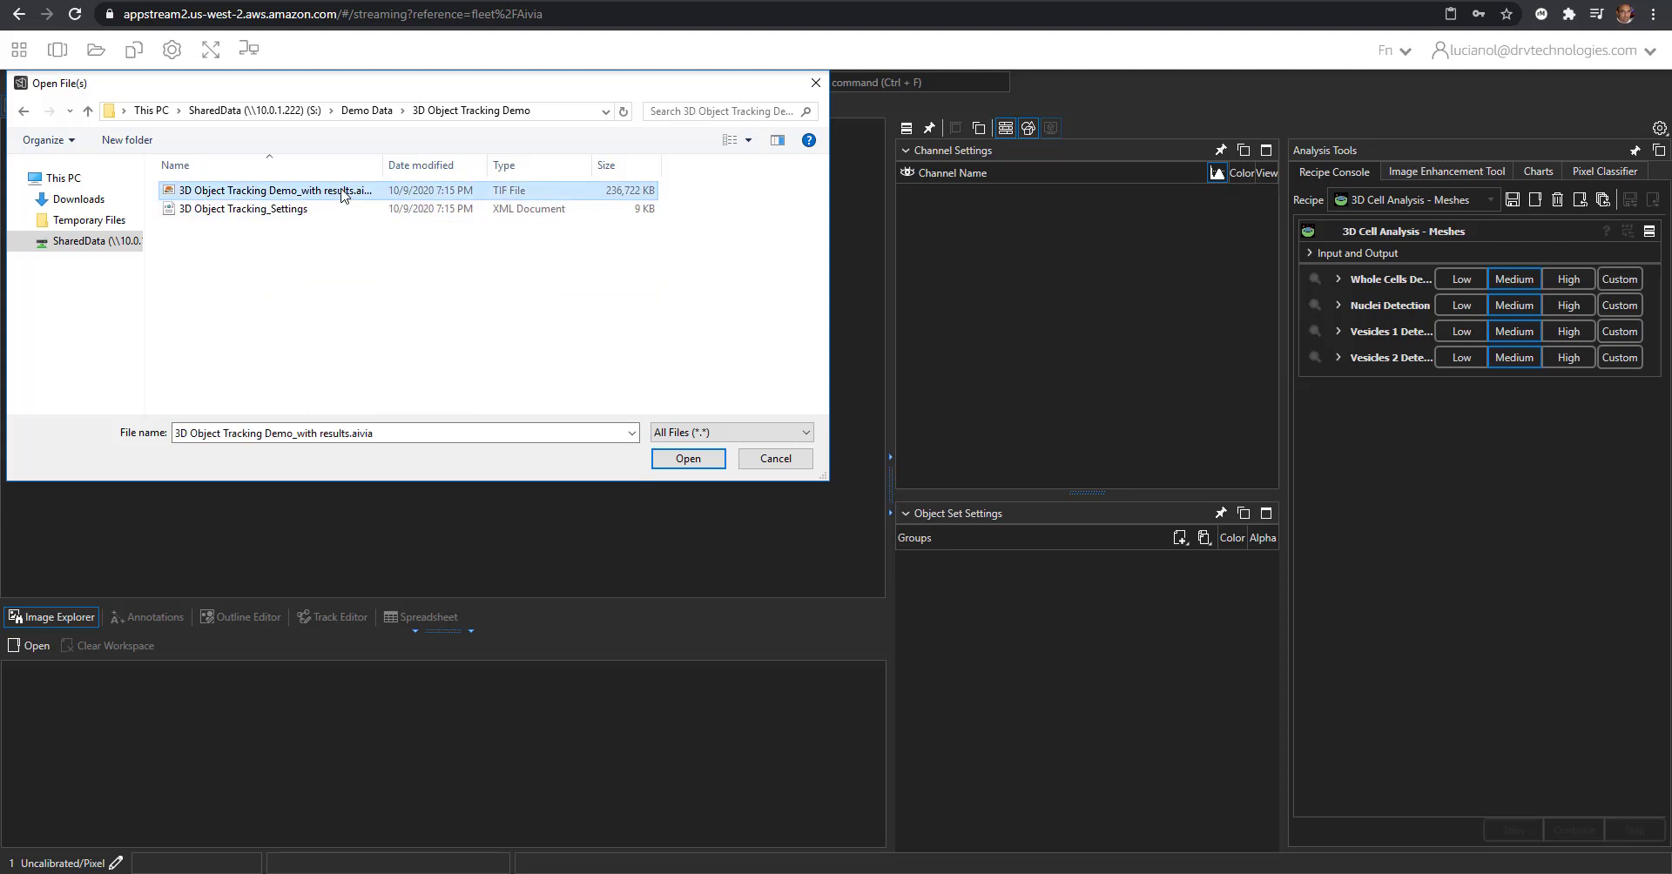
{"action": "left_click_drag", "start_coordinate": [386, 167], "coordinate": [506, 167]}
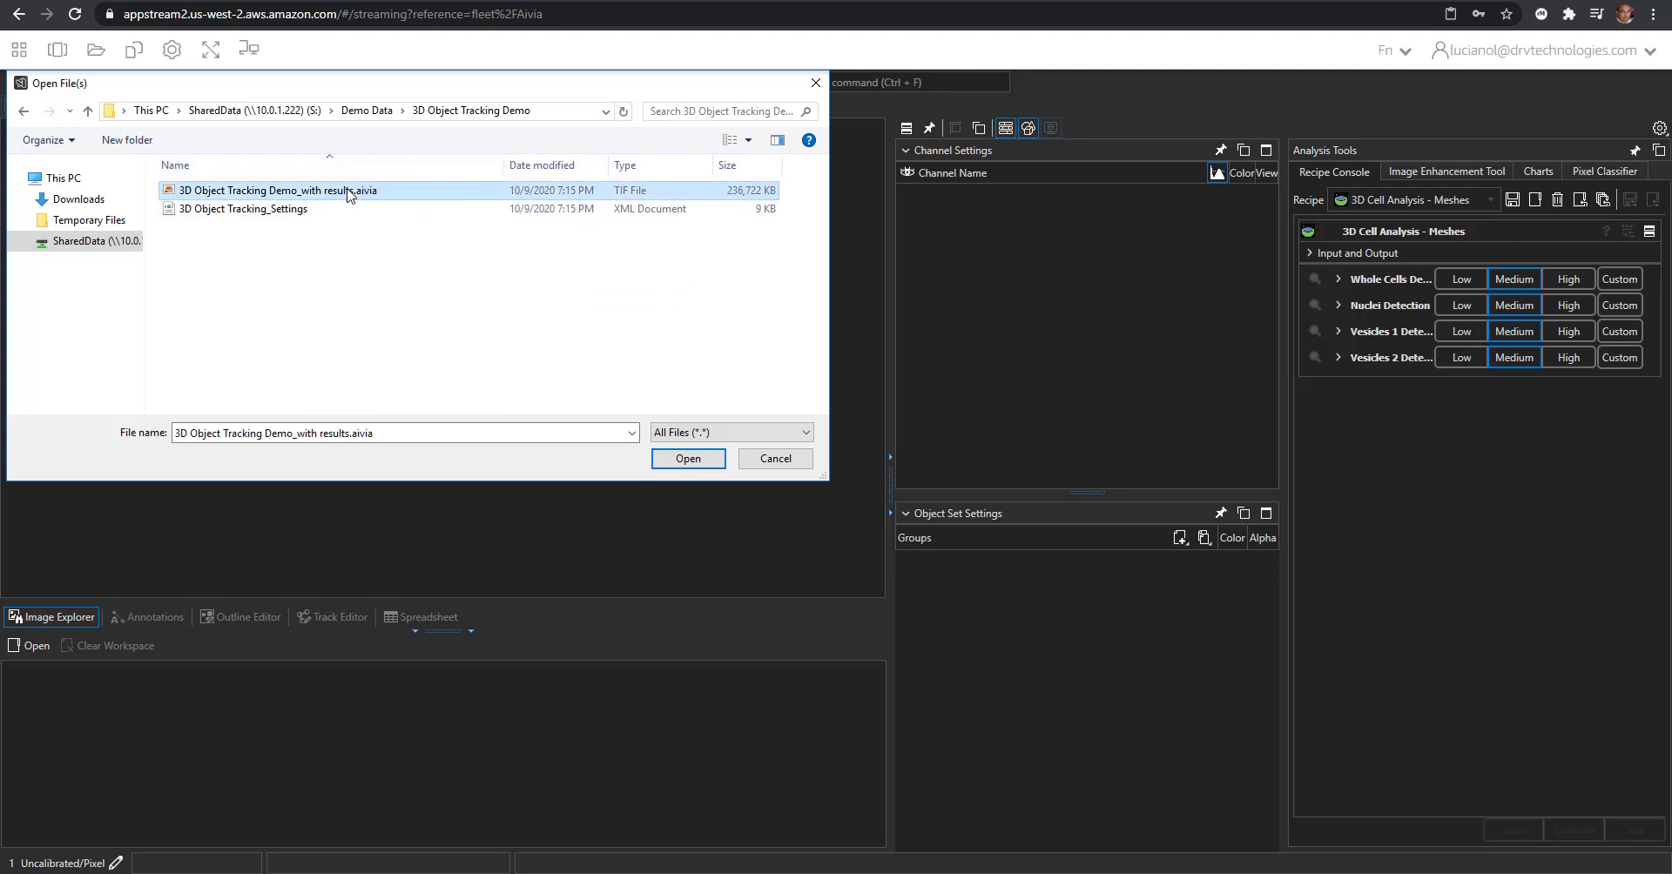
{"action": "left_click", "coordinate": [657, 459]}
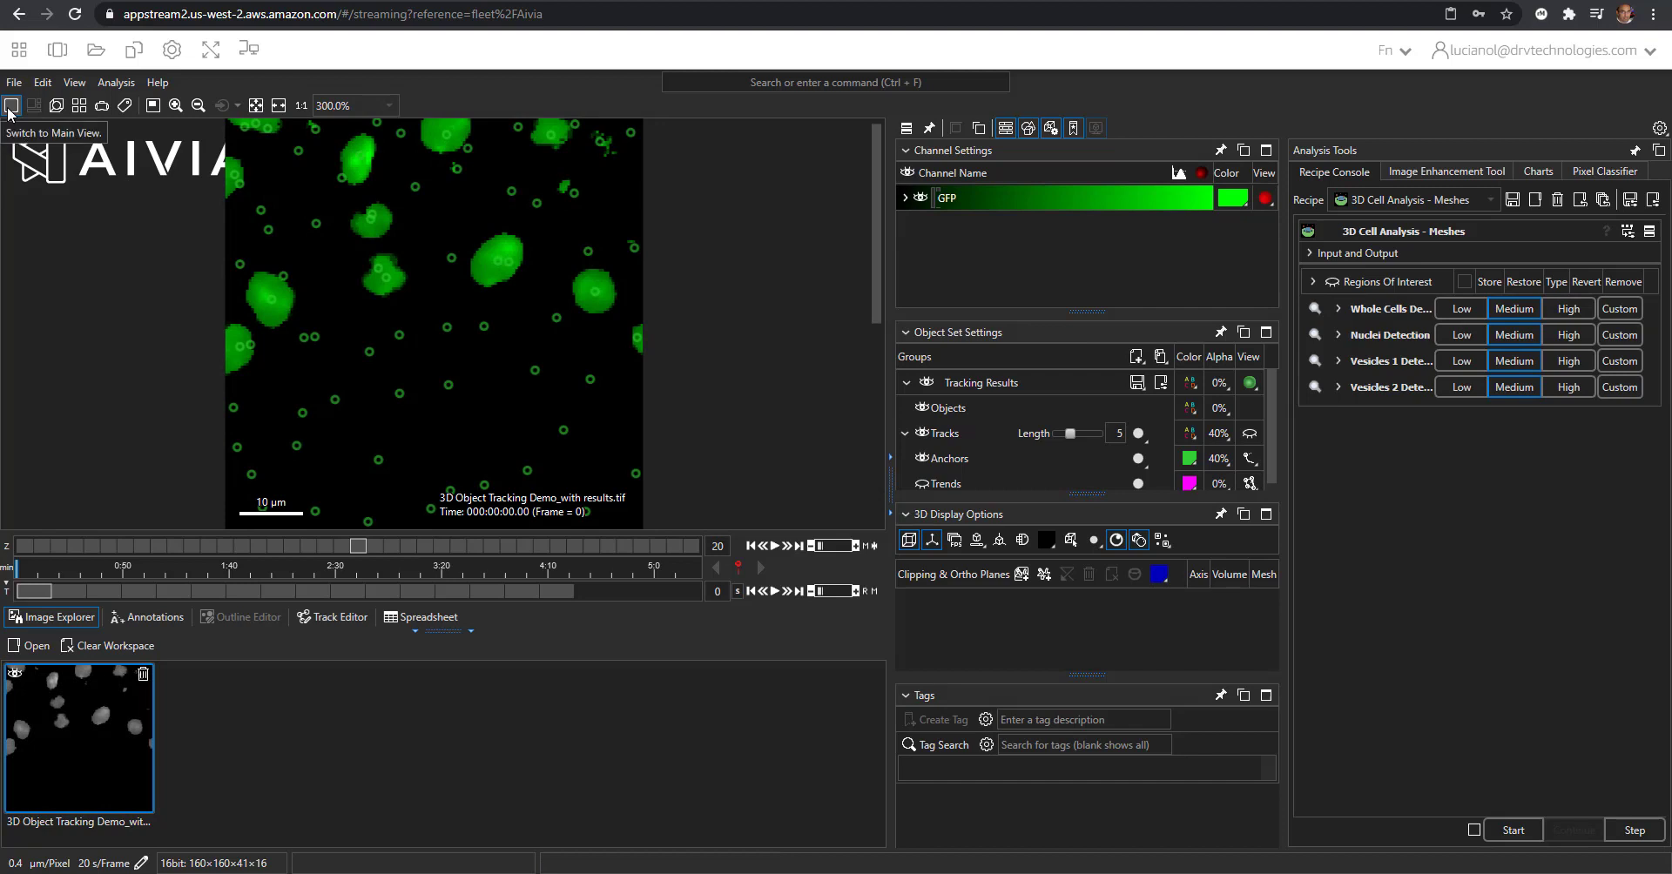
Advance the tracking image's time slider to frame 3 (000:01:00:00)
{"action": "scroll", "coordinate": [206, 547], "scroll_direction": "down", "scroll_amount": 3}
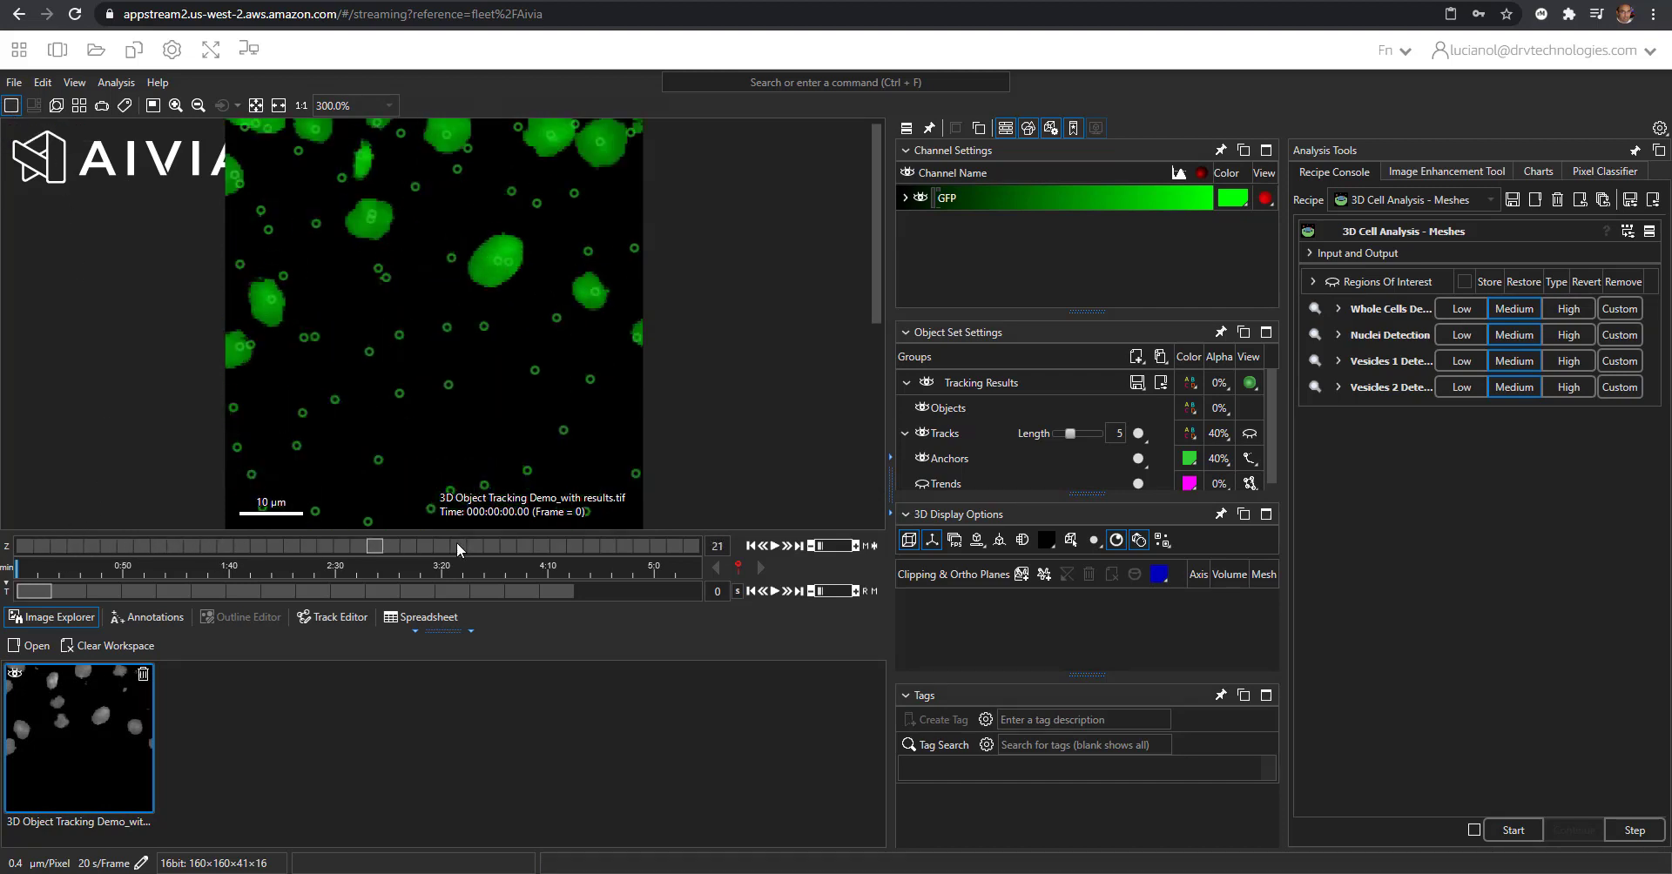
{"action": "left_click_drag", "start_coordinate": [54, 594], "coordinate": [141, 592]}
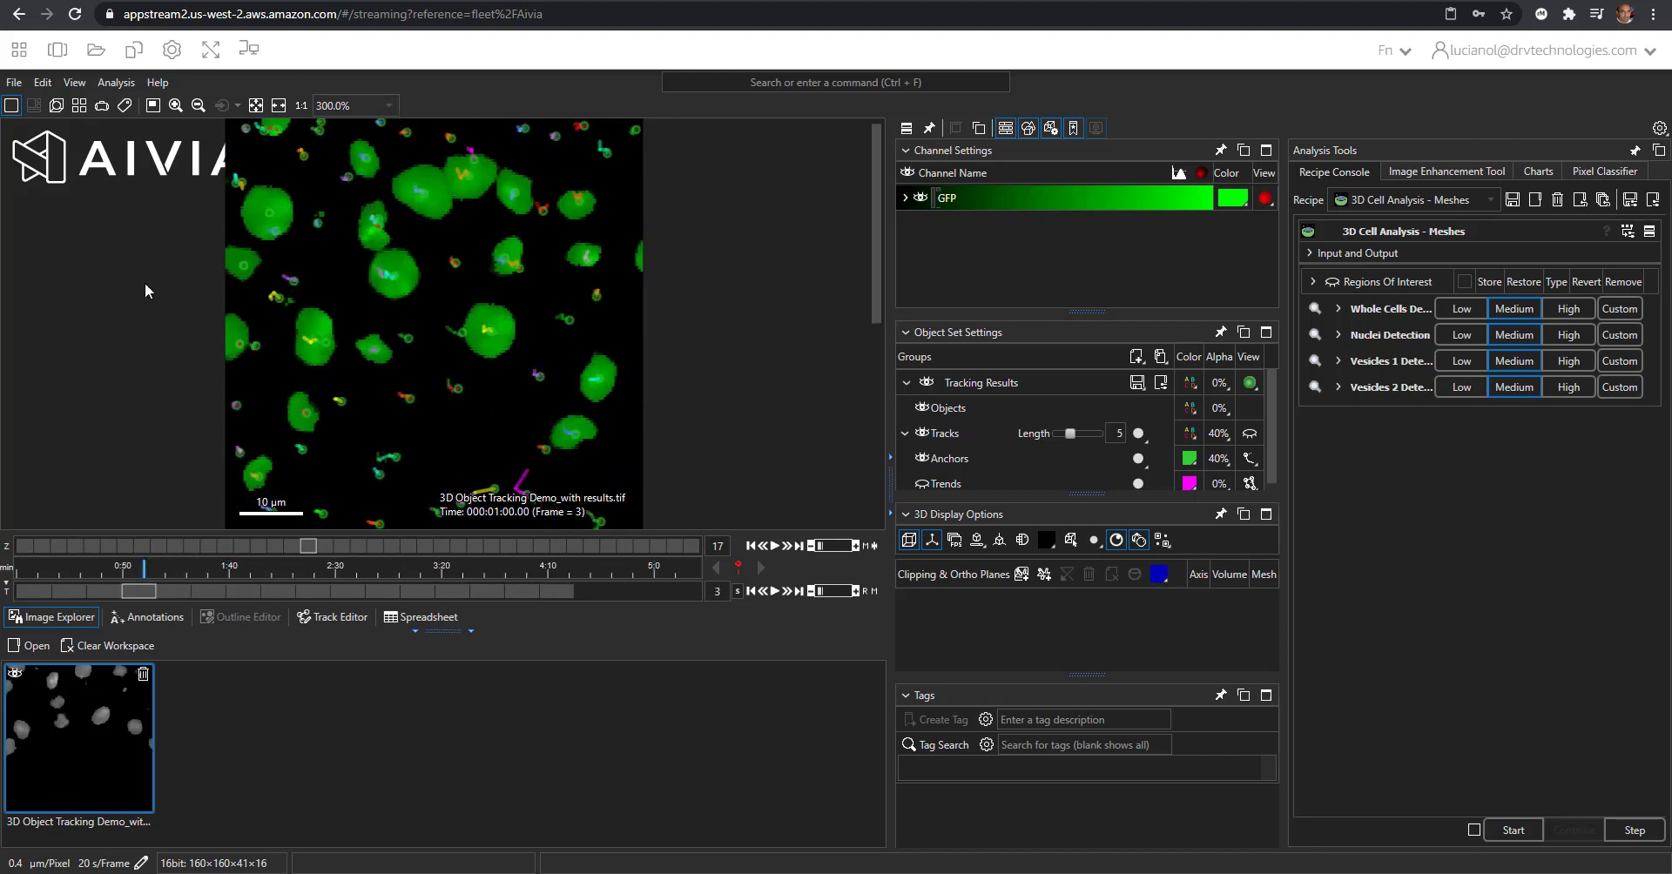
Switch the viewer to 3D to render the frame 3 GFP volume and tracks
{"action": "left_click", "coordinate": [56, 105]}
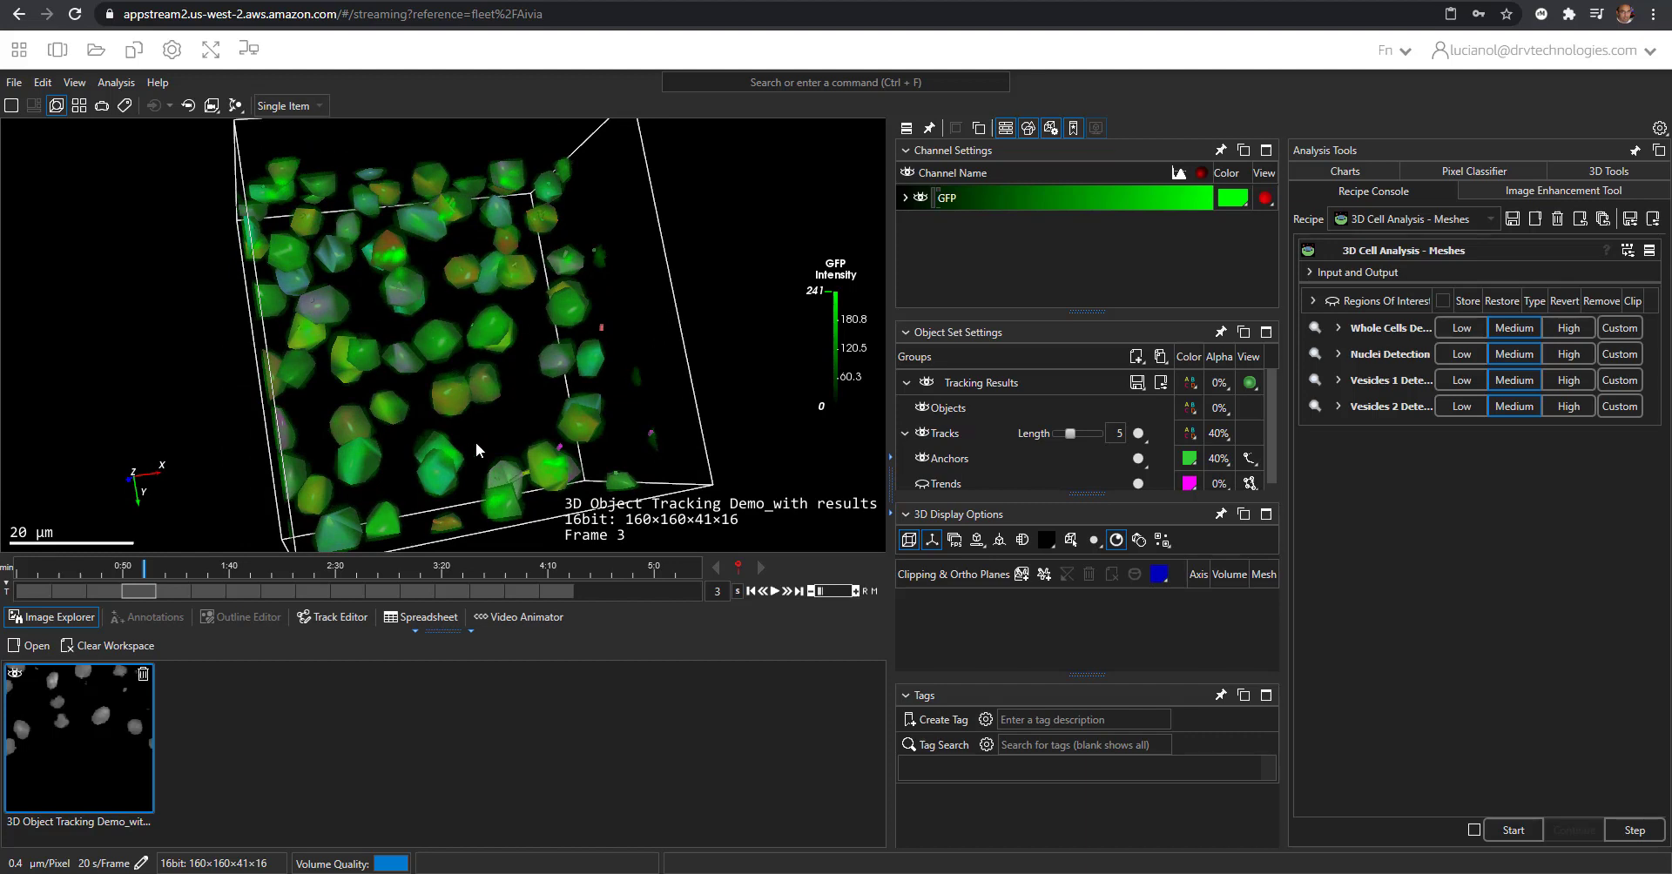
{"action": "left_click", "coordinate": [926, 383]}
{"action": "left_click", "coordinate": [927, 383]}
{"action": "left_click", "coordinate": [926, 383]}
{"action": "left_click", "coordinate": [927, 383]}
{"action": "left_click", "coordinate": [926, 383]}
{"action": "left_click", "coordinate": [923, 198]}
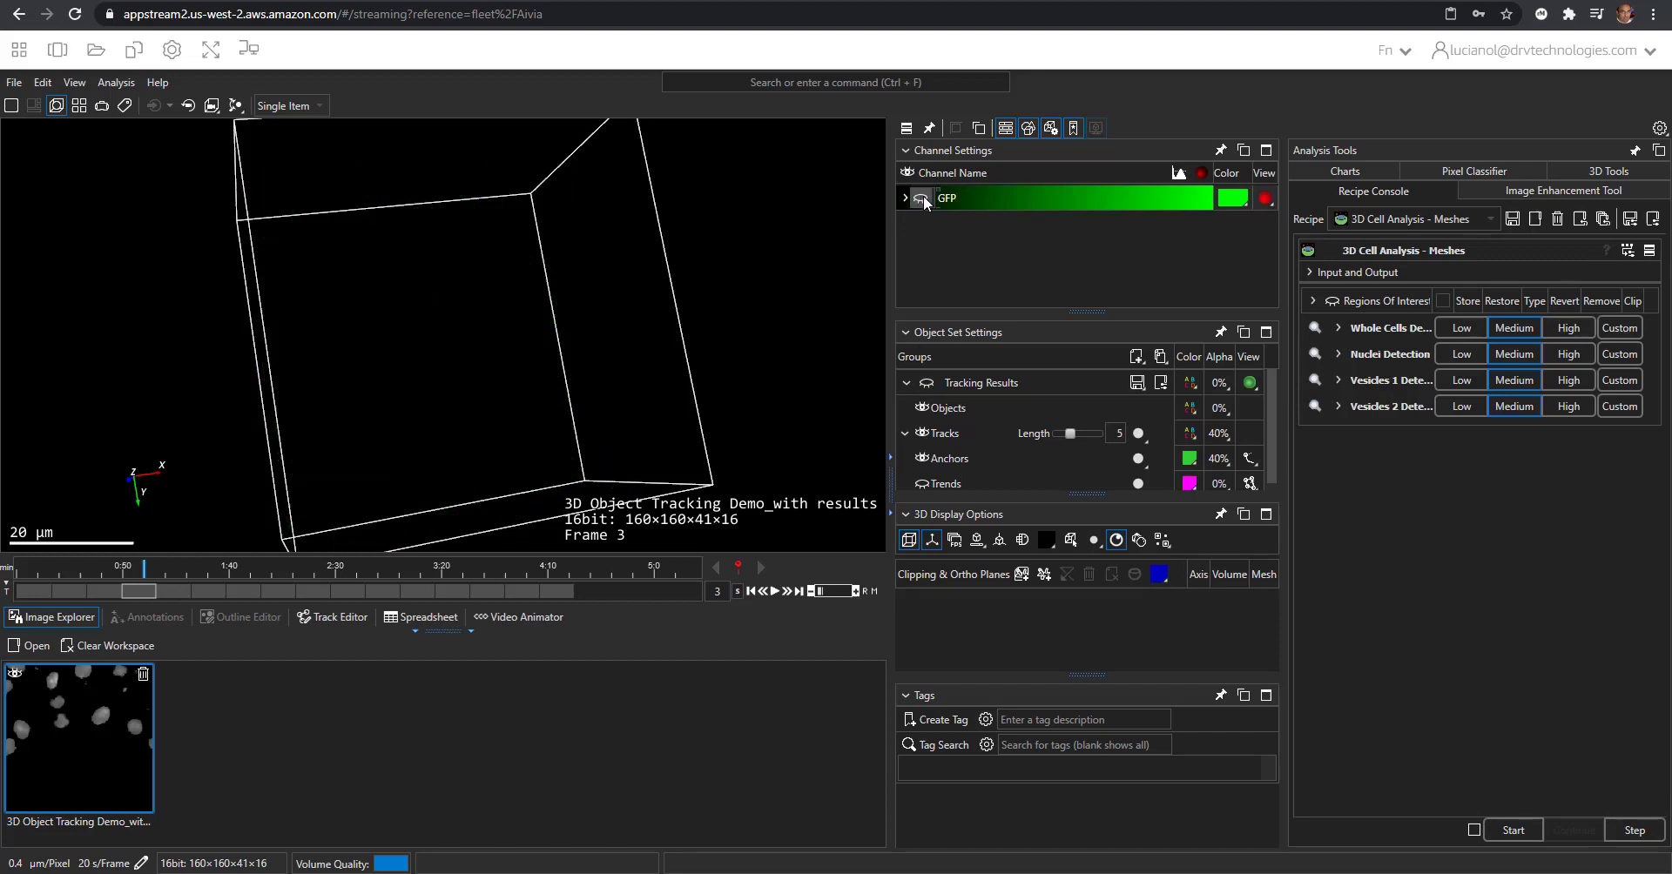
{"action": "left_click", "coordinate": [923, 198]}
{"action": "left_click", "coordinate": [923, 198]}
{"action": "left_click", "coordinate": [923, 197]}
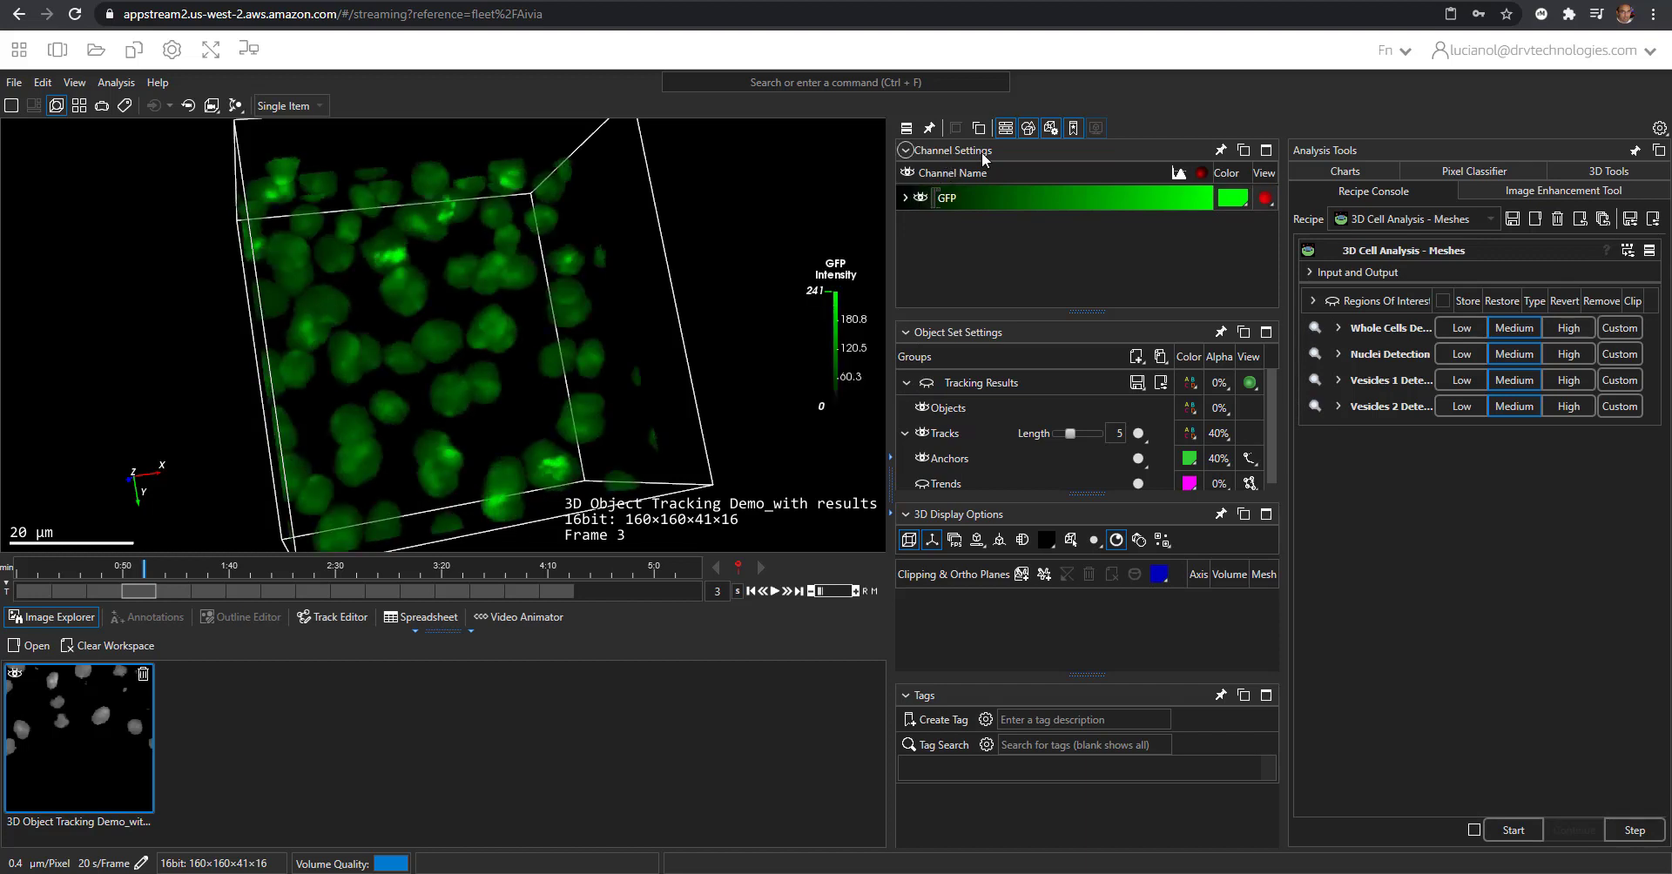
{"action": "left_click", "coordinate": [926, 383]}
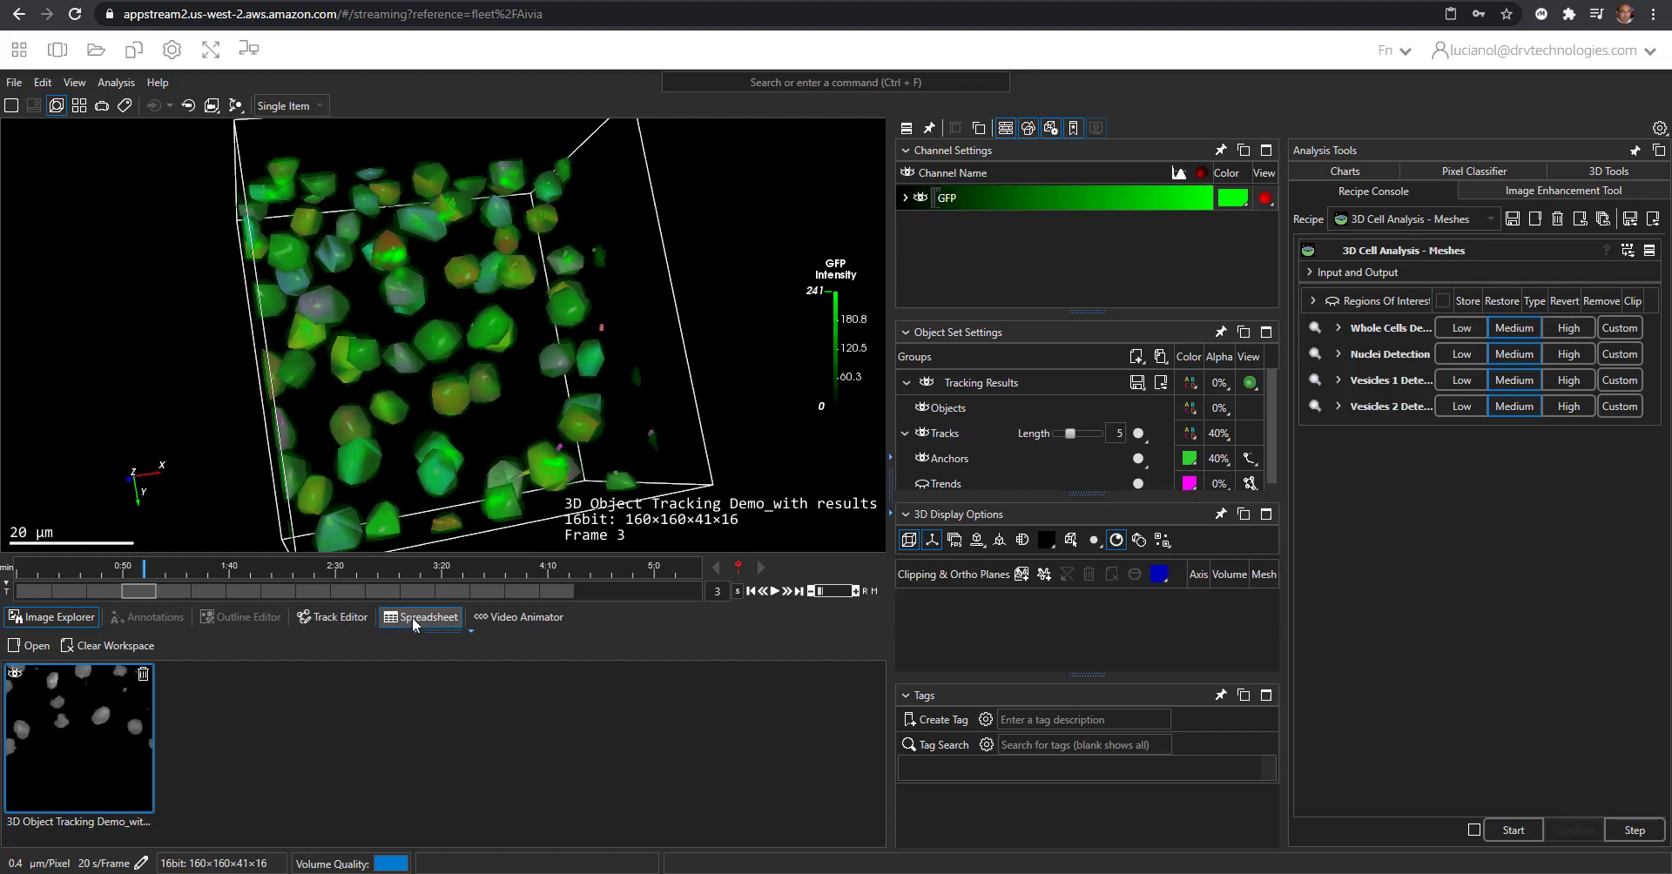
Show the Track Editor timeline under the 3D view and enlarge it for more track rows
{"action": "left_click", "coordinate": [411, 616]}
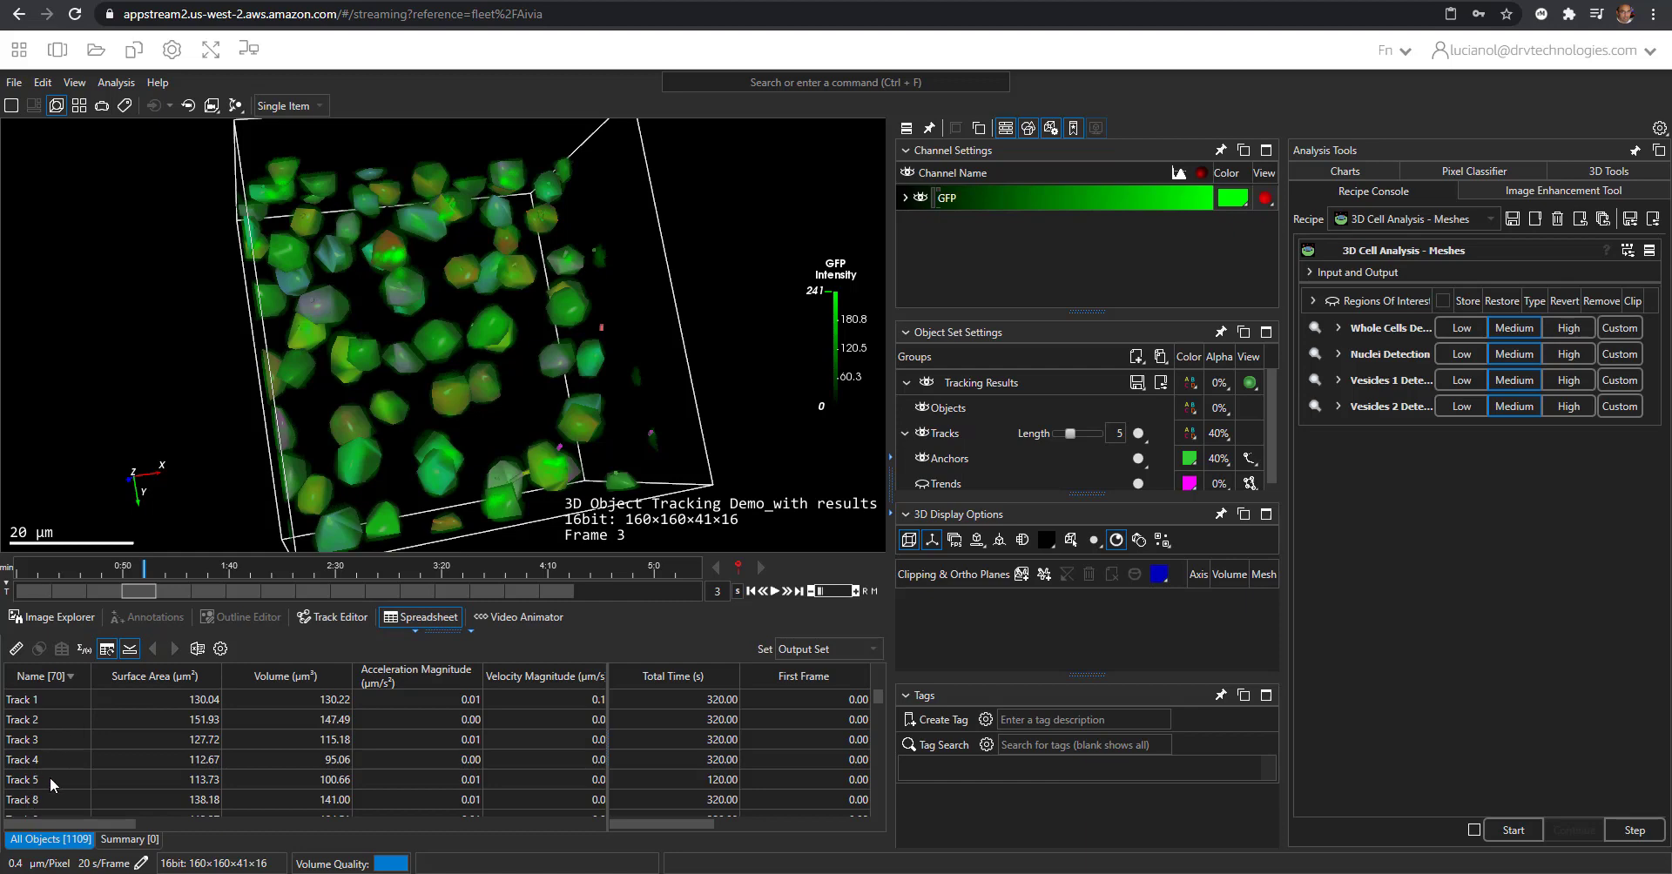
{"action": "left_click", "coordinate": [357, 616]}
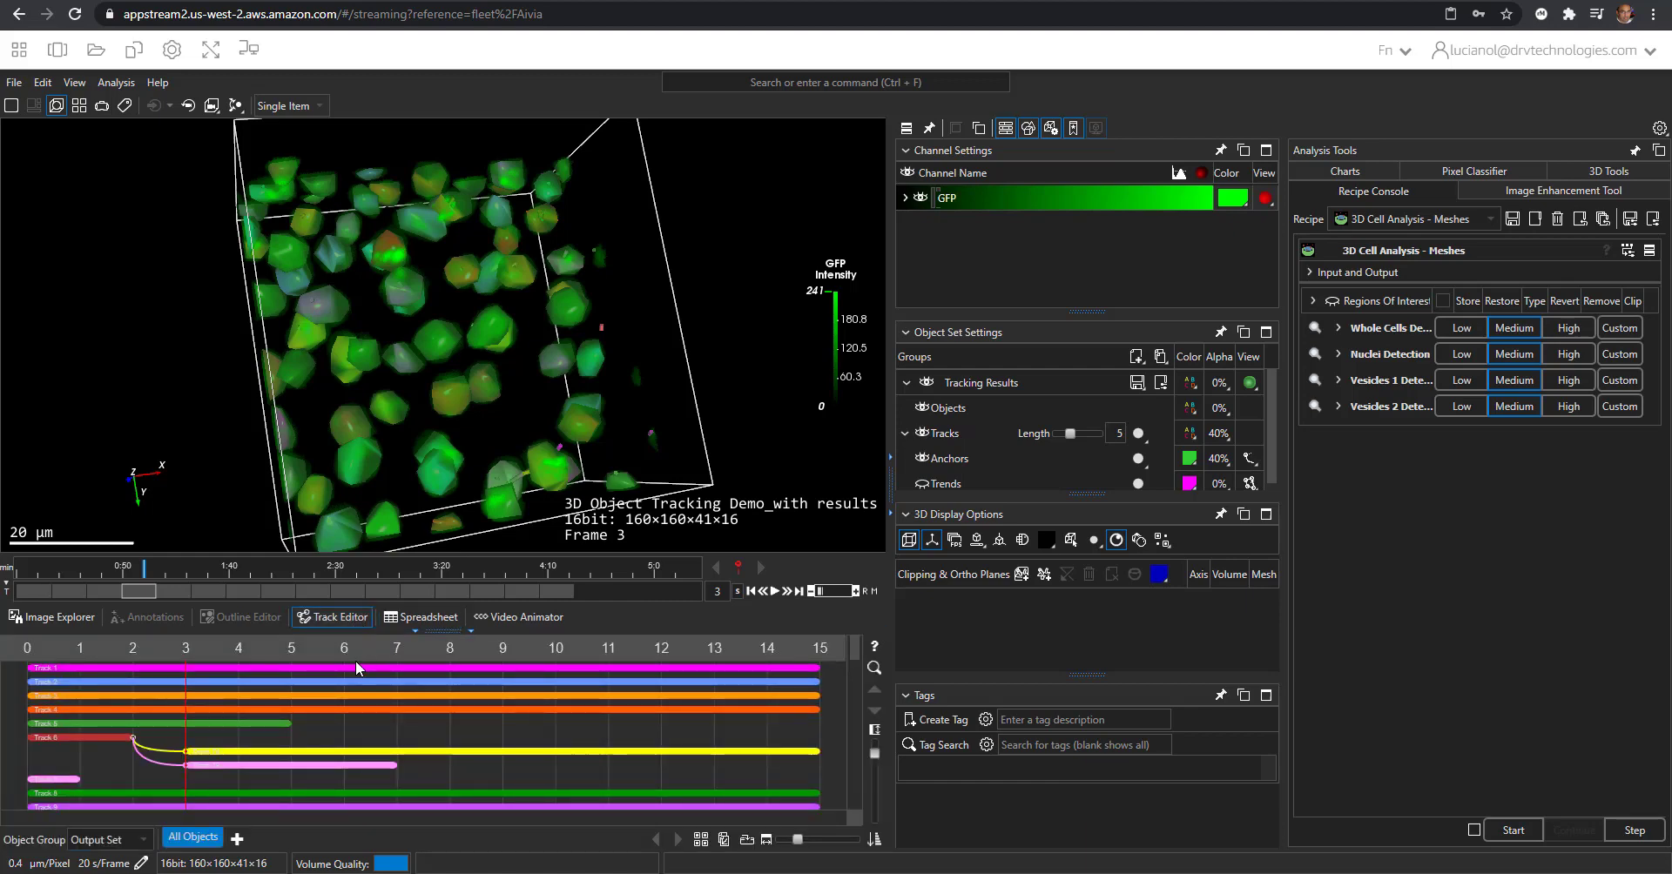
{"action": "left_click_drag", "start_coordinate": [441, 634], "coordinate": [440, 568]}
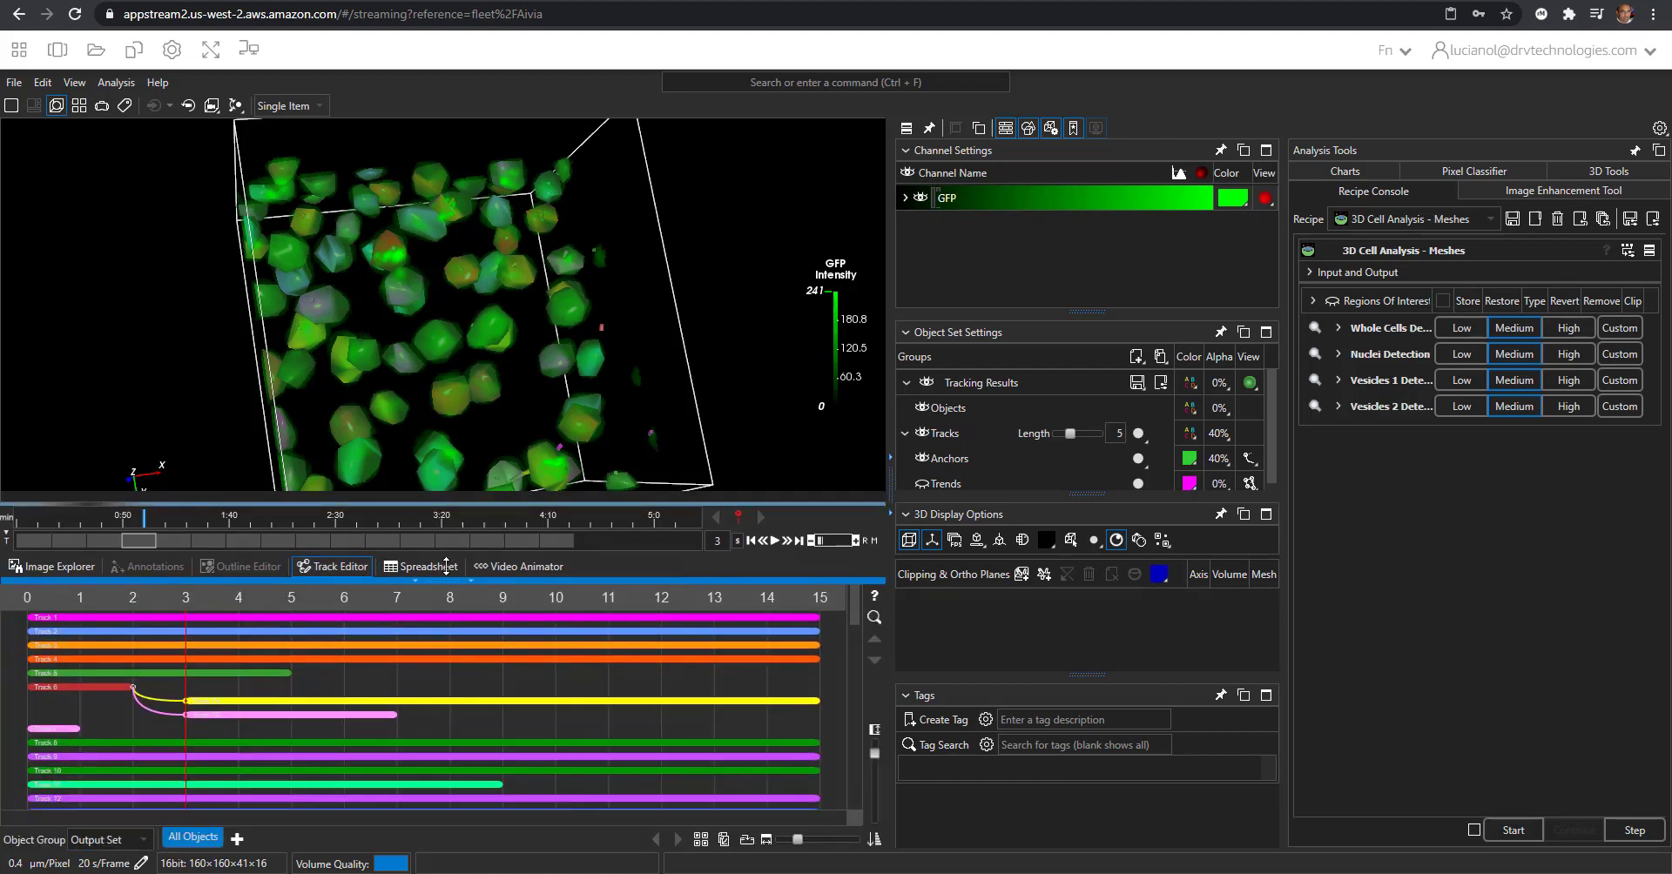
Play the time sequence until the 3D view reaches frame 11
{"action": "left_click", "coordinate": [774, 525]}
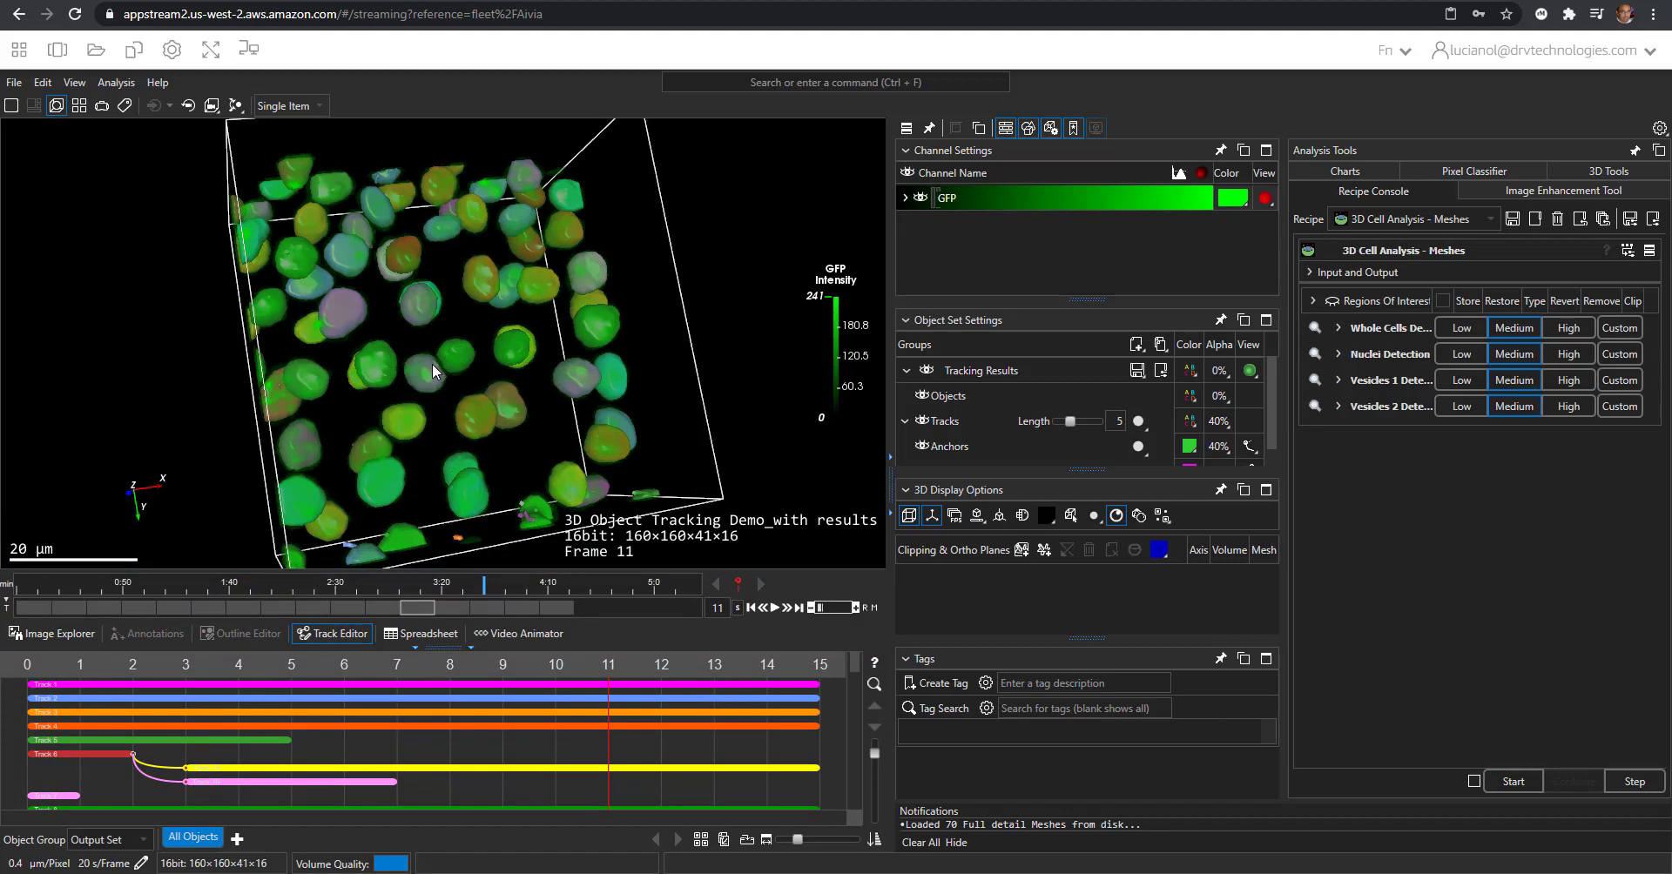
Zoom and rotate the 3D view to inspect the frame 11 cell meshes up close
{"action": "scroll", "coordinate": [432, 363], "scroll_direction": "up", "scroll_amount": 10}
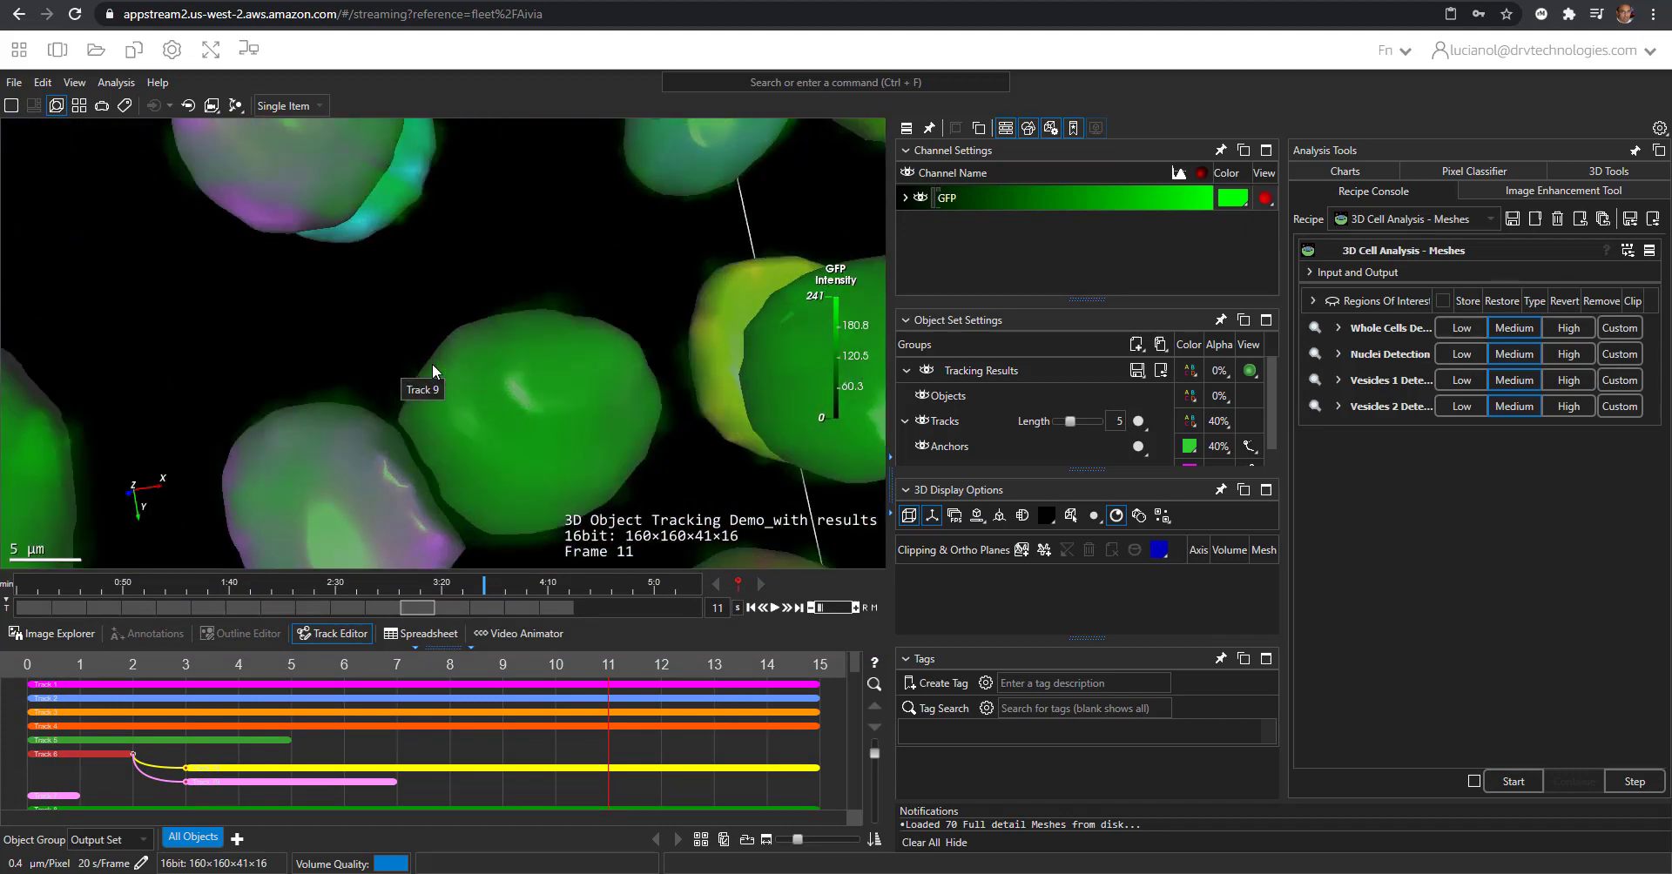
{"action": "scroll", "coordinate": [432, 363], "scroll_direction": "down", "scroll_amount": 10}
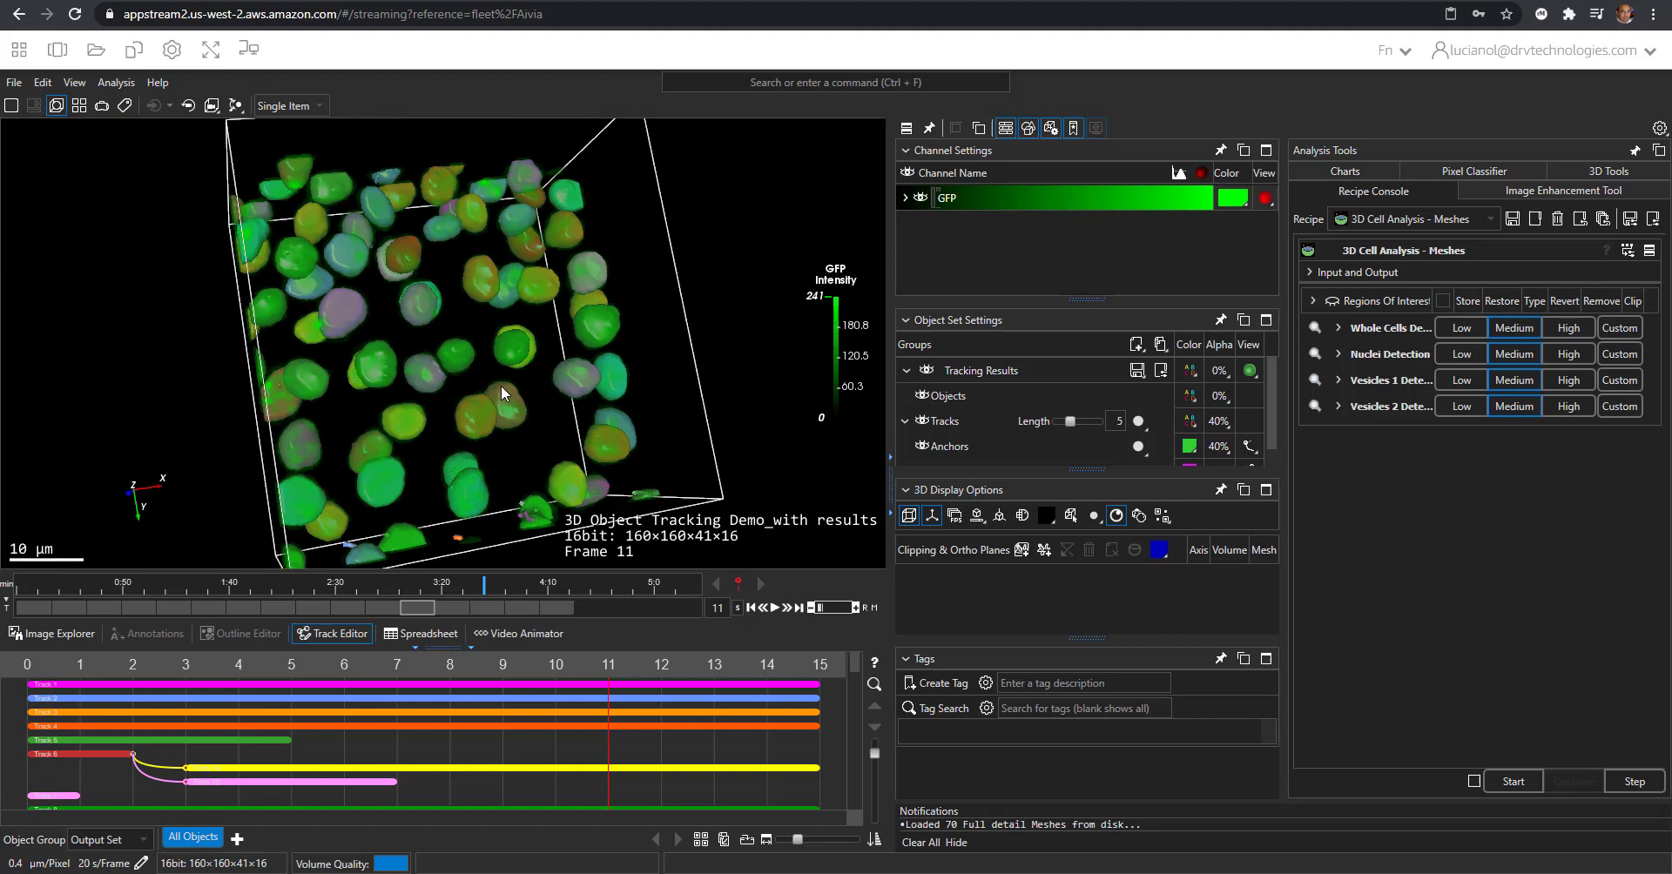
{"action": "left_click_drag", "start_coordinate": [500, 384], "coordinate": [353, 352]}
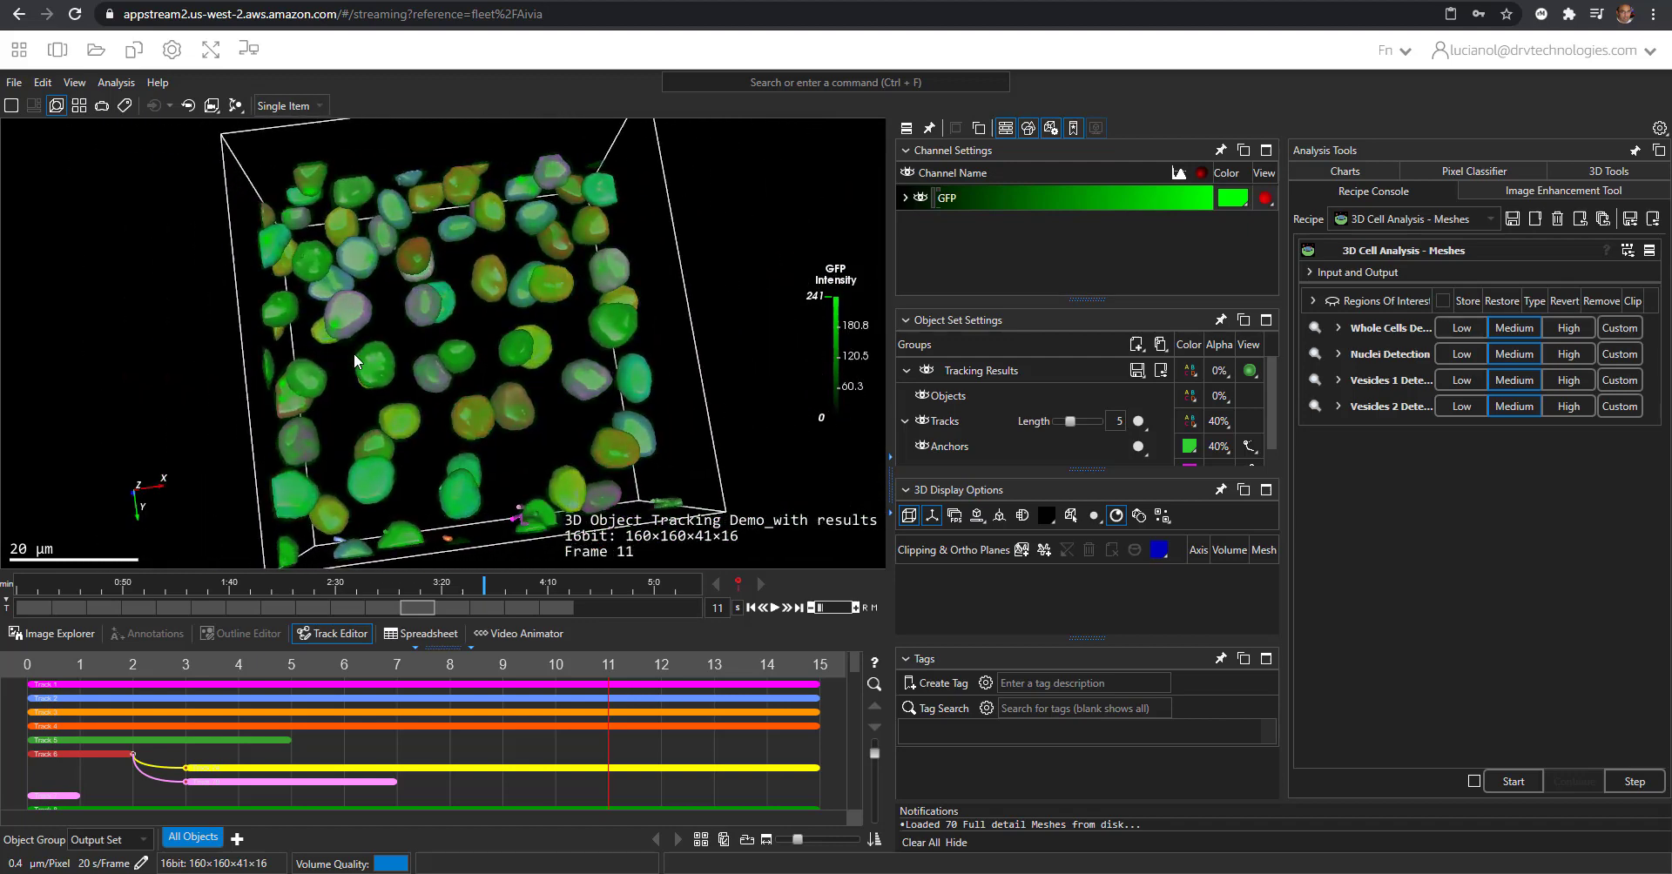
{"action": "scroll", "coordinate": [450, 373], "scroll_direction": "up", "scroll_amount": 5}
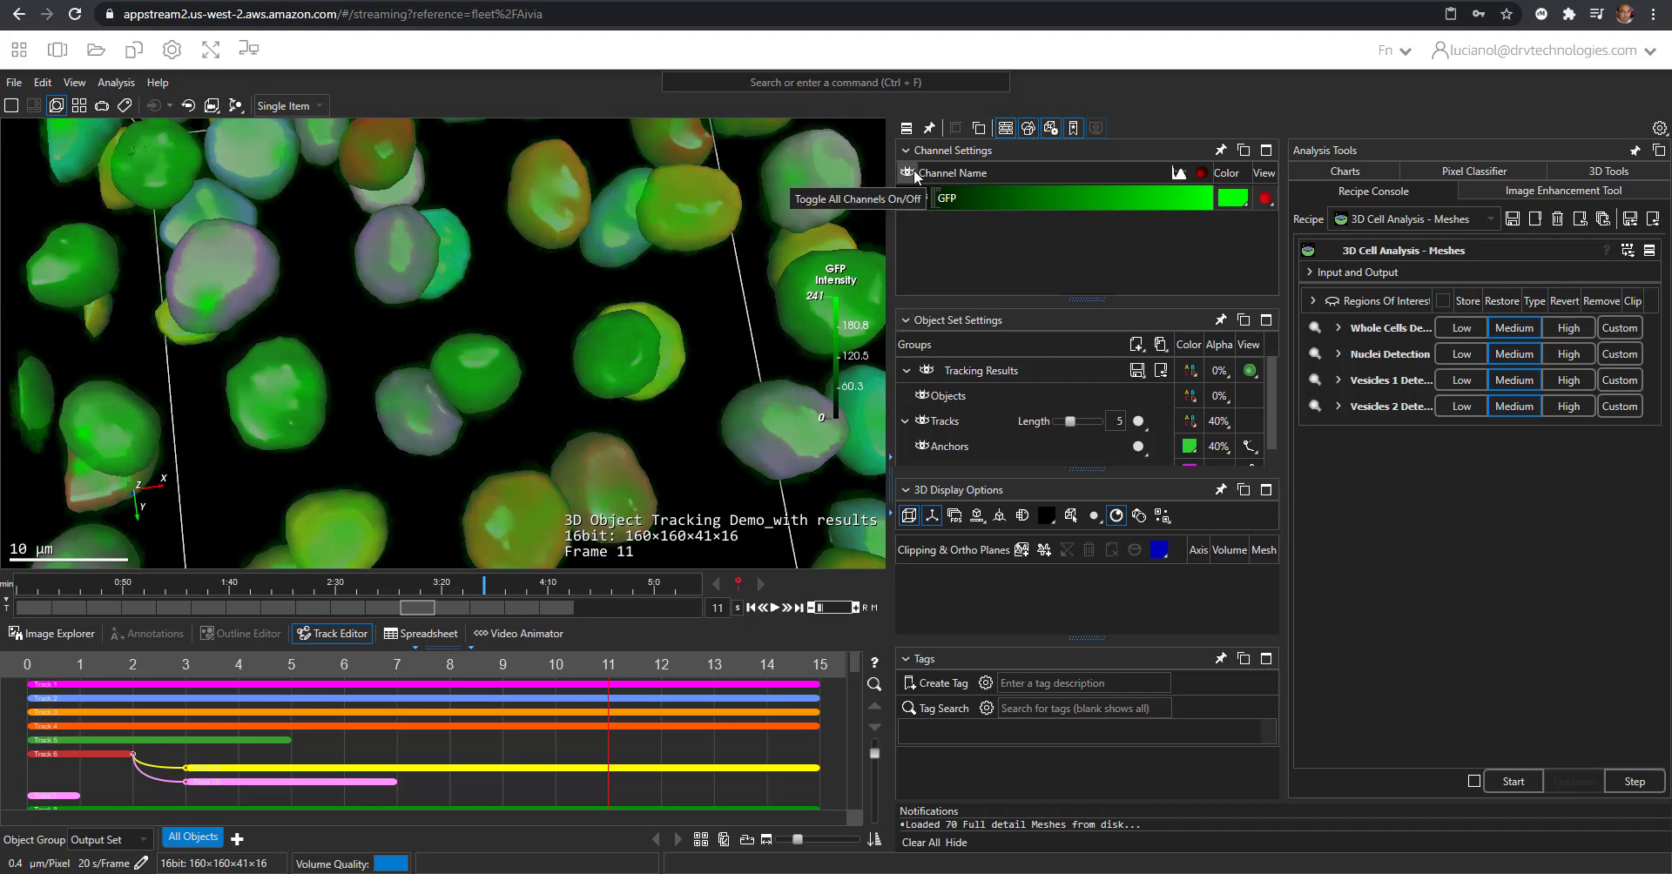
Hide the GFP volume, set track length to 16 frames, and step to frame 12
{"action": "left_click", "coordinate": [911, 174]}
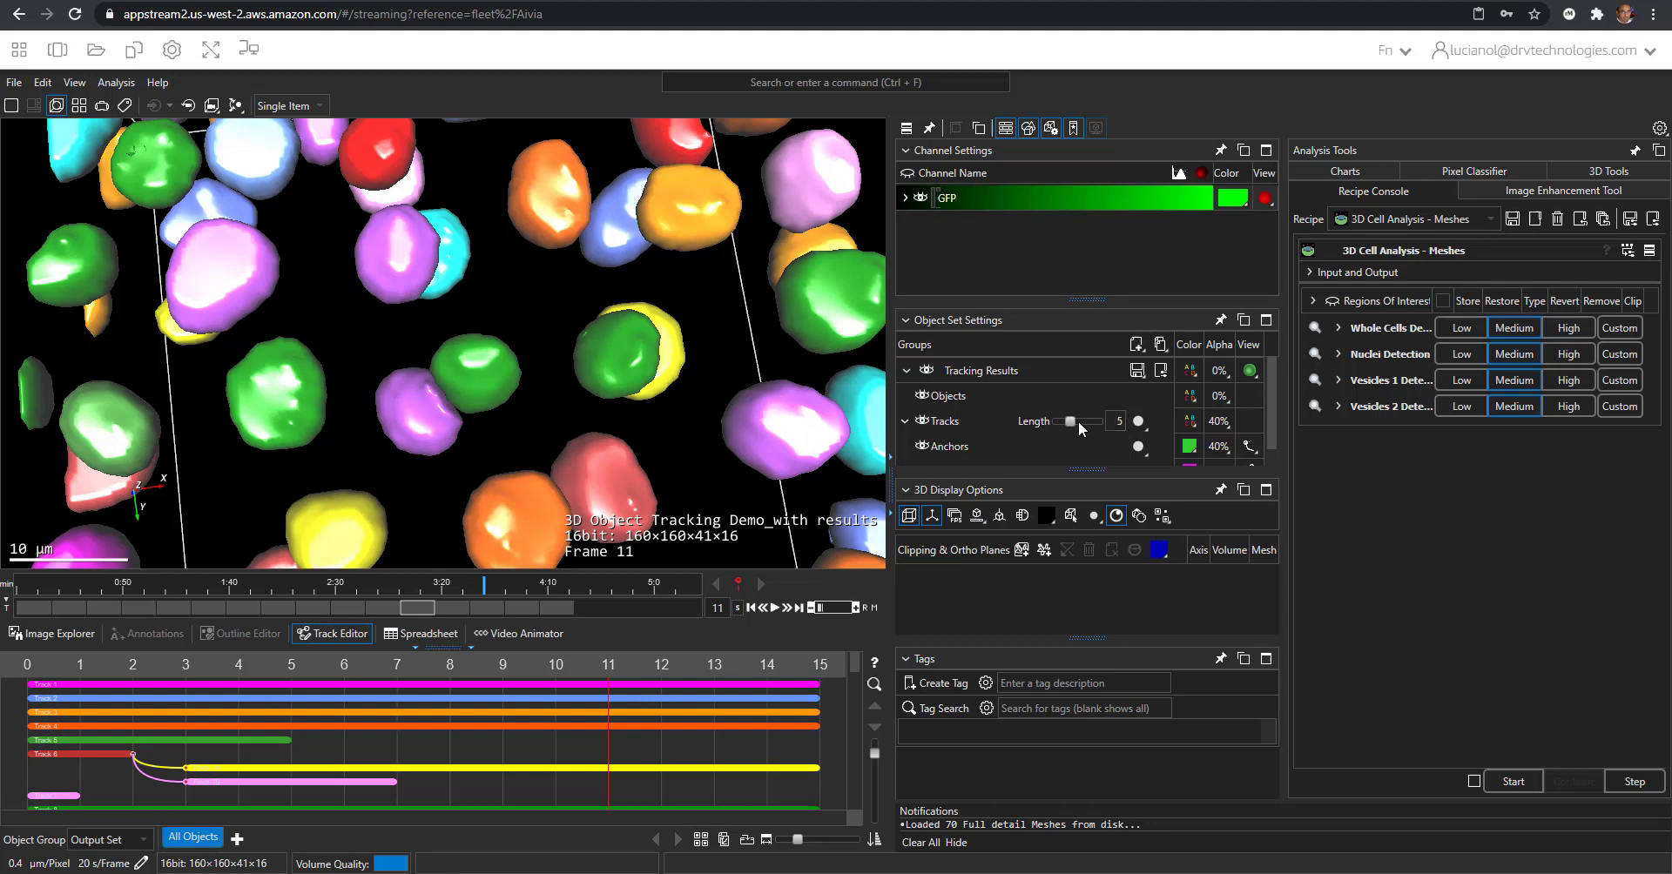
{"action": "left_click_drag", "start_coordinate": [1071, 421], "coordinate": [1101, 423]}
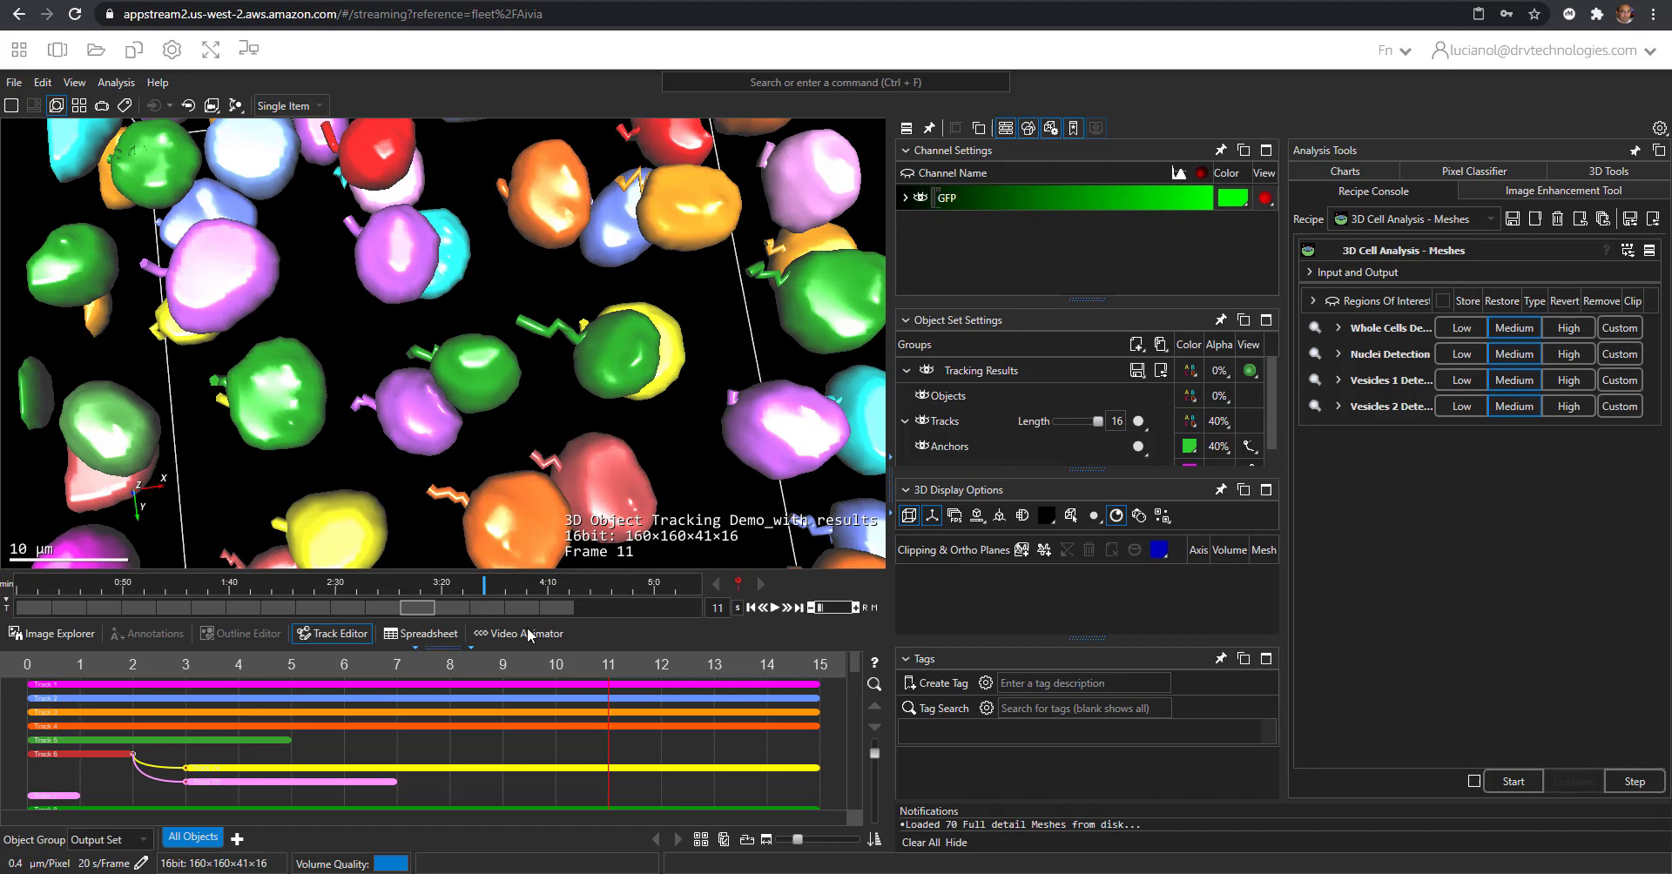
{"action": "left_click", "coordinate": [493, 607]}
{"action": "mouse_move", "coordinate": [452, 607]}
{"action": "left_mouse_down"}
{"action": "mouse_move", "coordinate": [76, 597]}
{"action": "mouse_move", "coordinate": [468, 624]}
{"action": "left_mouse_up"}
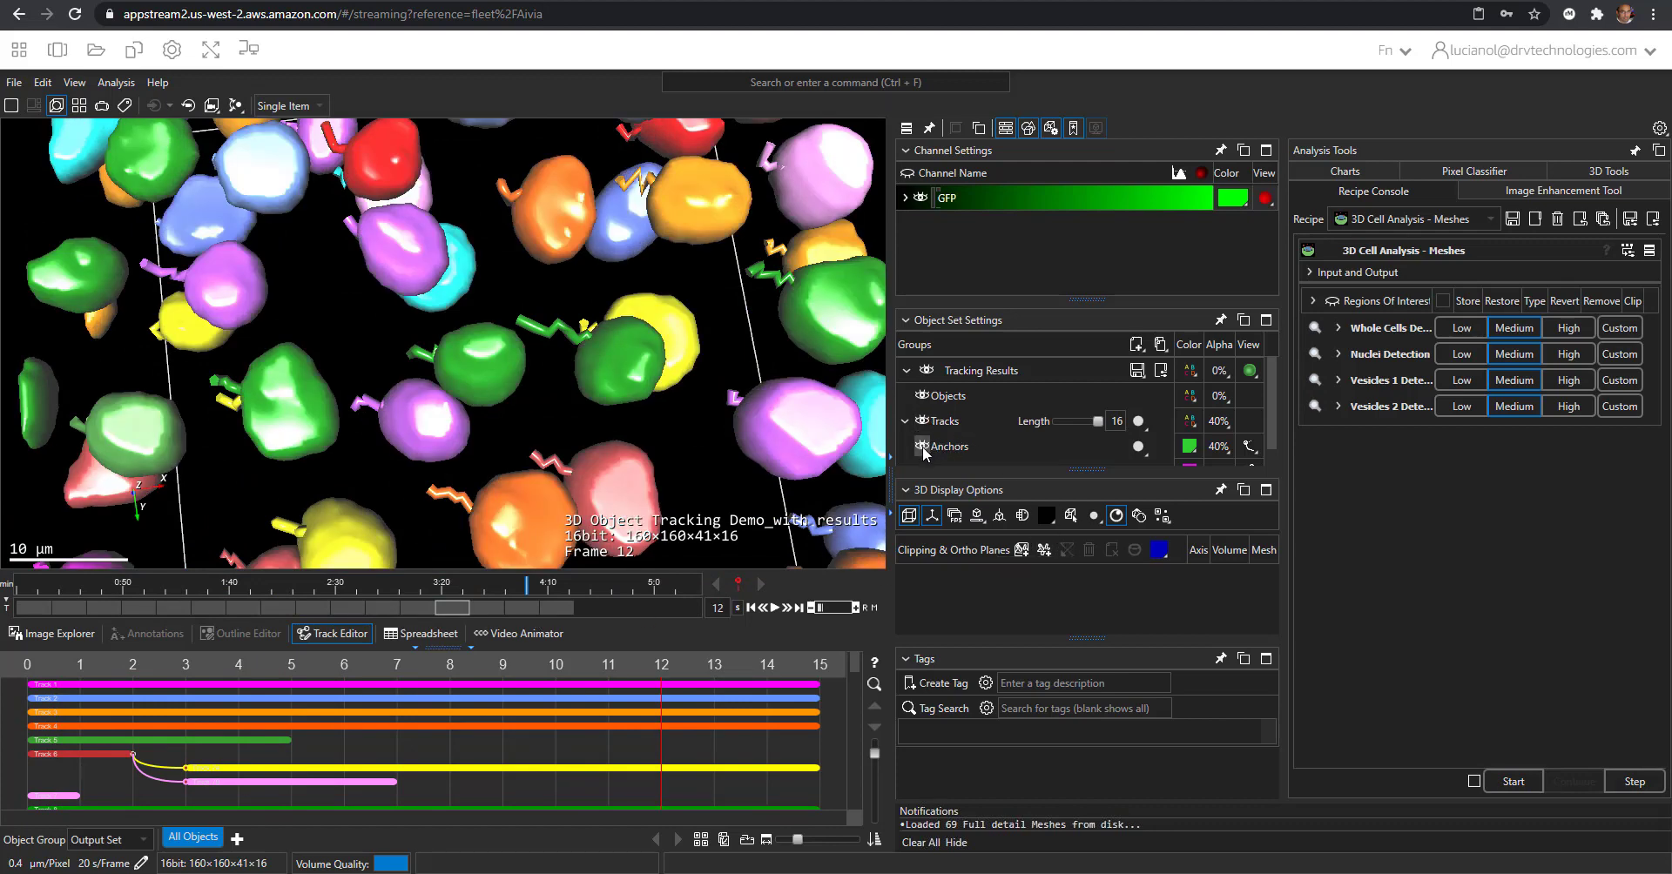
Toggle the Objects meshes off and on to compare them with the track lines
{"action": "scroll", "coordinate": [932, 441], "scroll_direction": "down", "scroll_amount": 1}
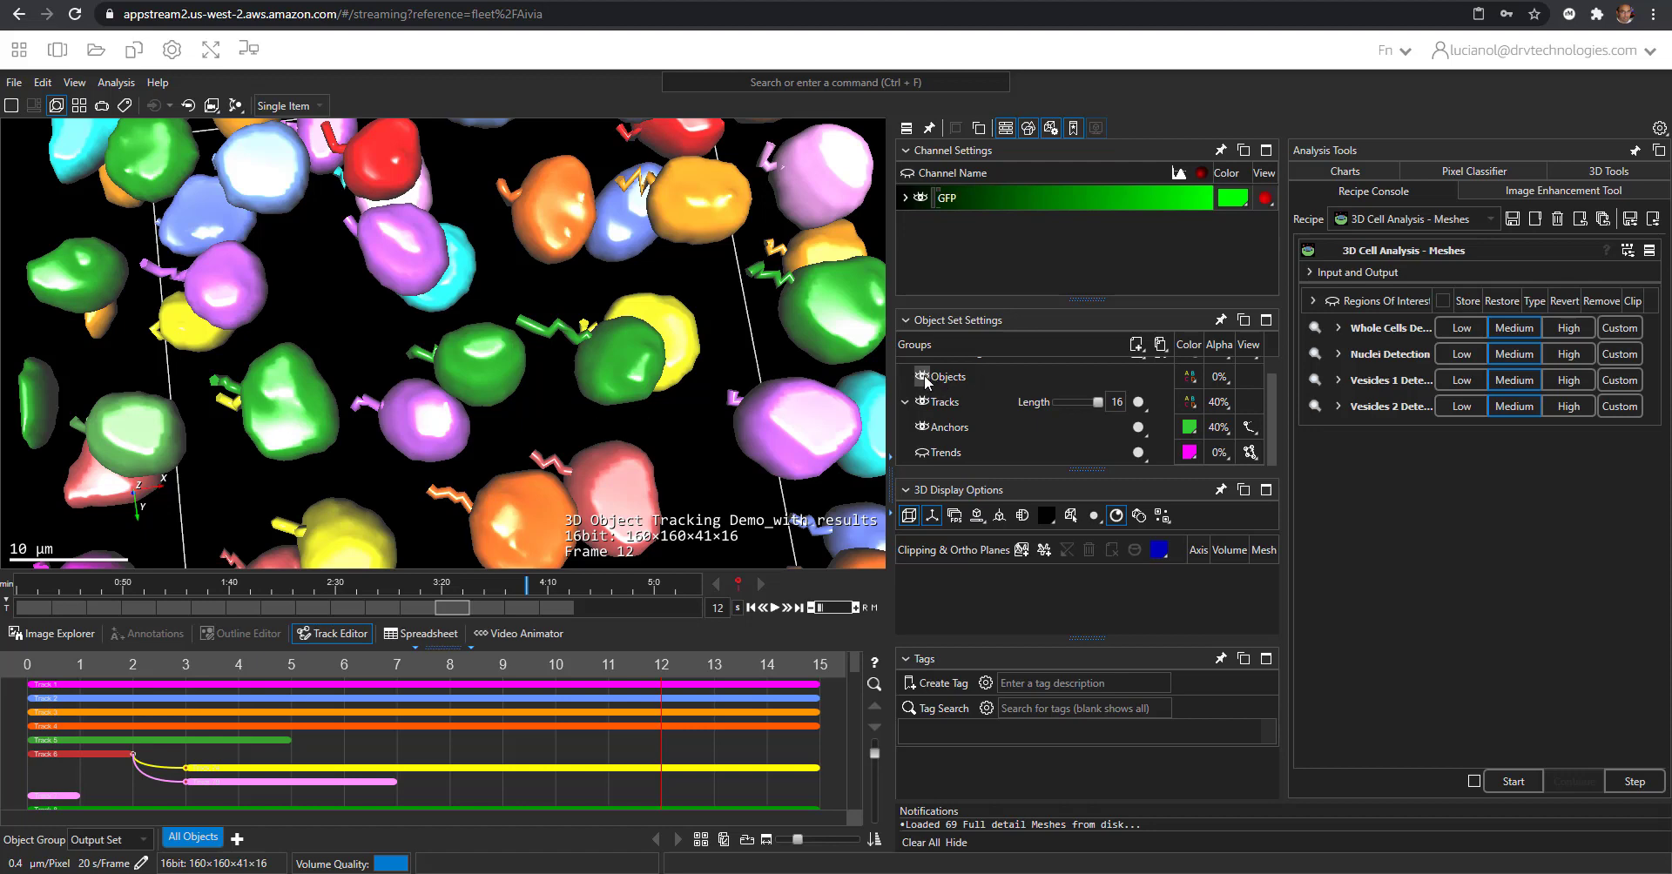
{"action": "scroll", "coordinate": [928, 401], "scroll_direction": "up", "scroll_amount": 1}
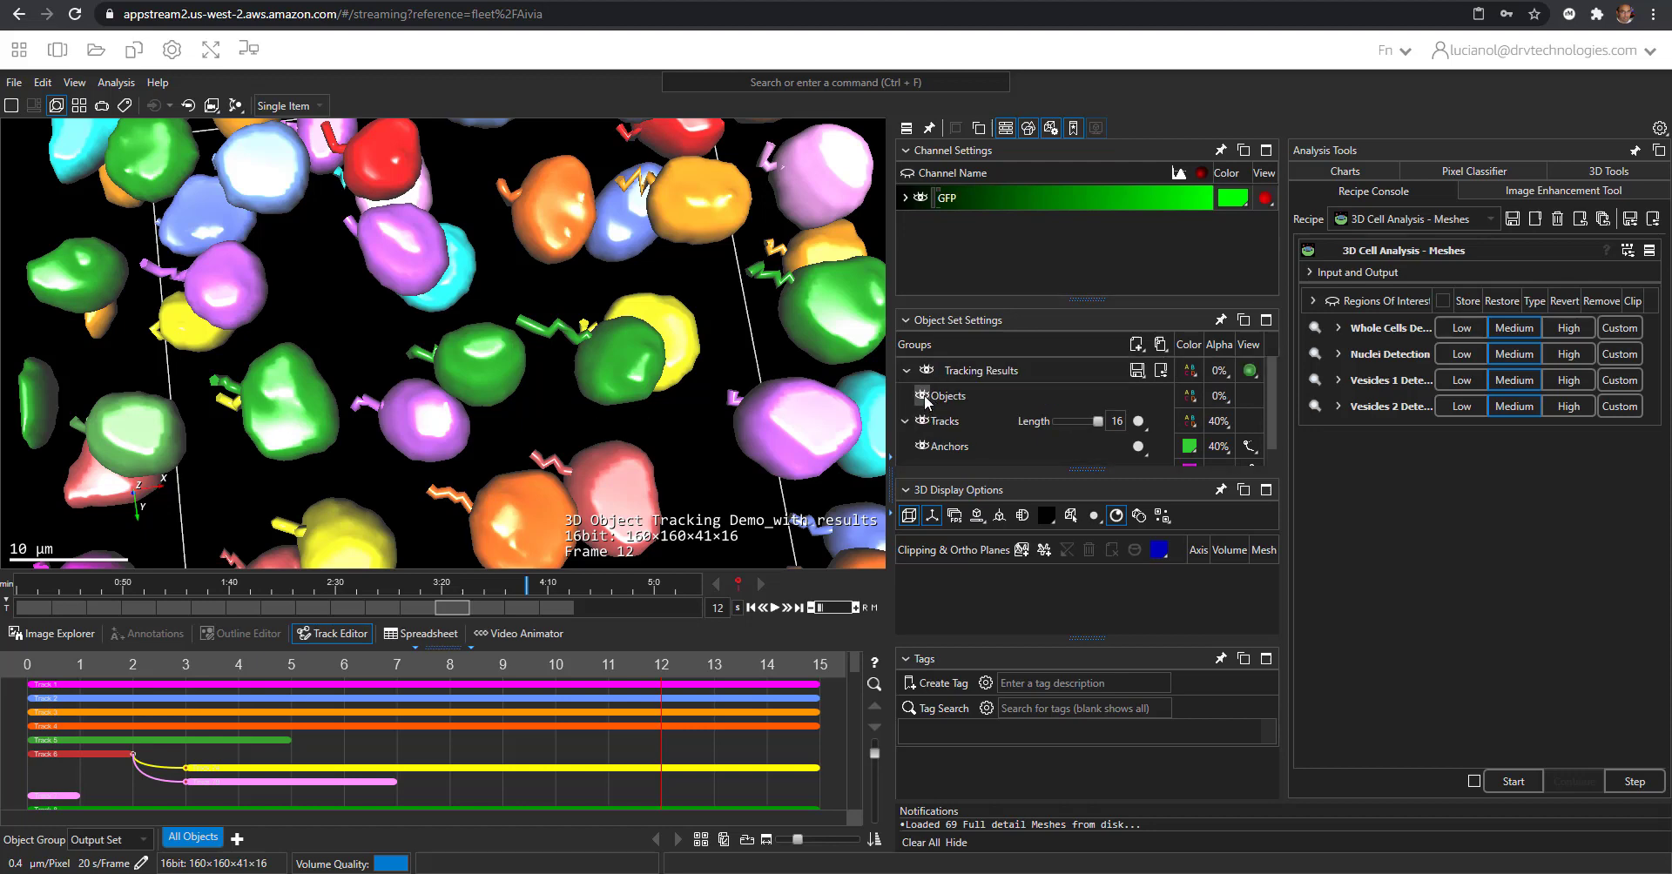
{"action": "left_click", "coordinate": [921, 395]}
{"action": "left_click", "coordinate": [921, 395]}
{"action": "left_click", "coordinate": [921, 395]}
{"action": "left_click", "coordinate": [923, 395]}
{"action": "left_click", "coordinate": [922, 395]}
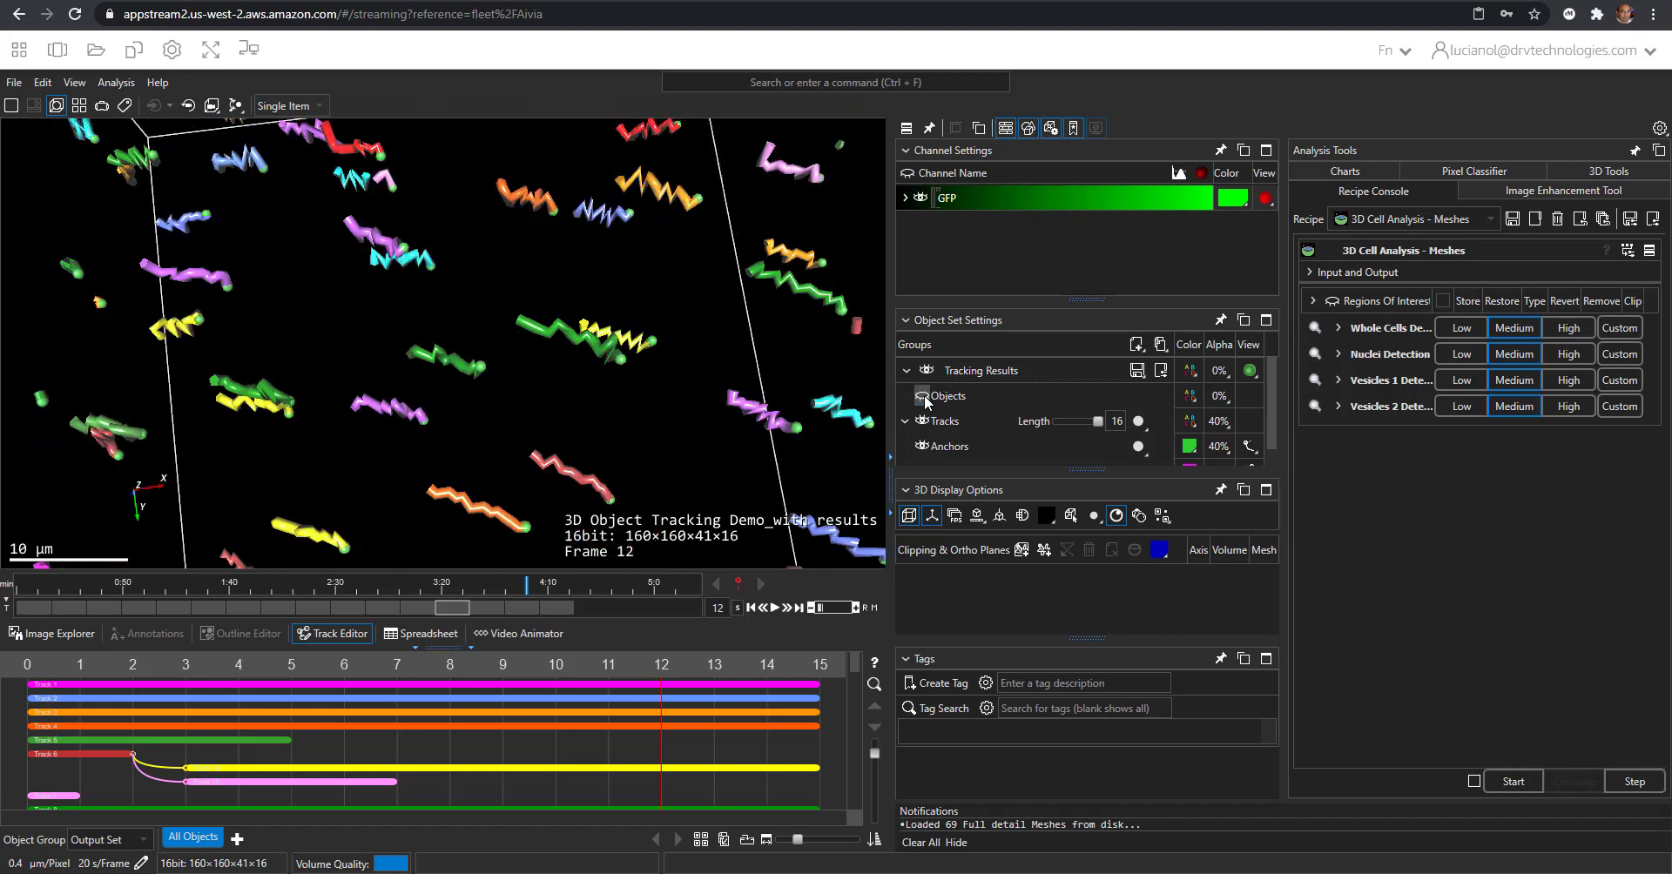
{"action": "left_click", "coordinate": [922, 395]}
Set the cell objects' transparency to 66% and rotate around the translucent cell
{"action": "left_click", "coordinate": [1211, 398]}
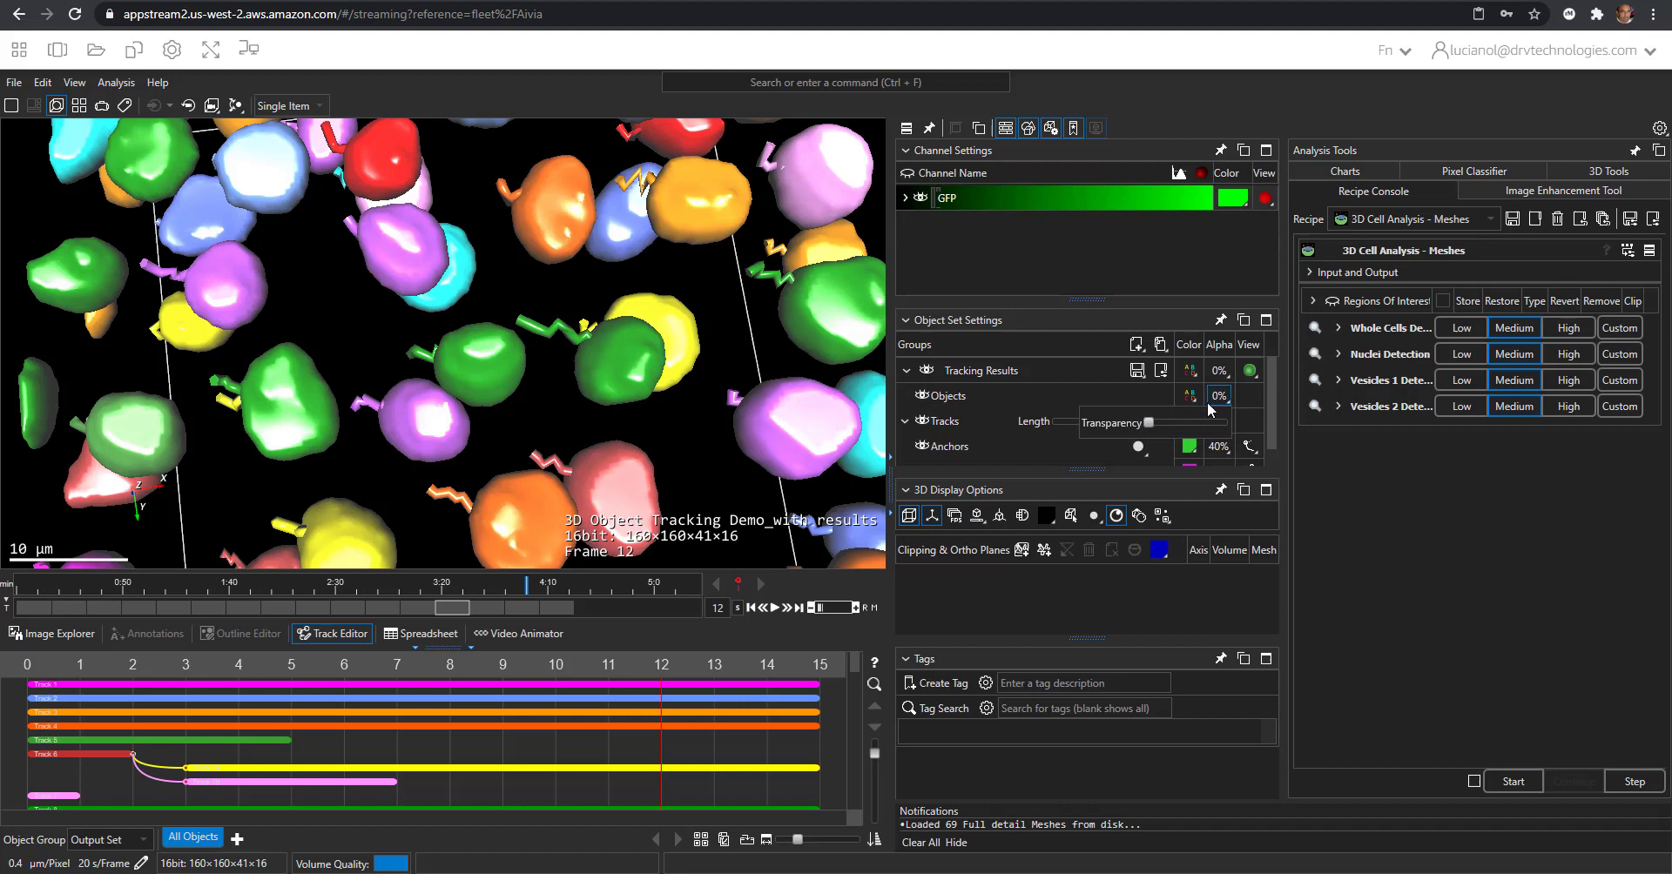
{"action": "left_click_drag", "start_coordinate": [1149, 421], "coordinate": [1198, 428]}
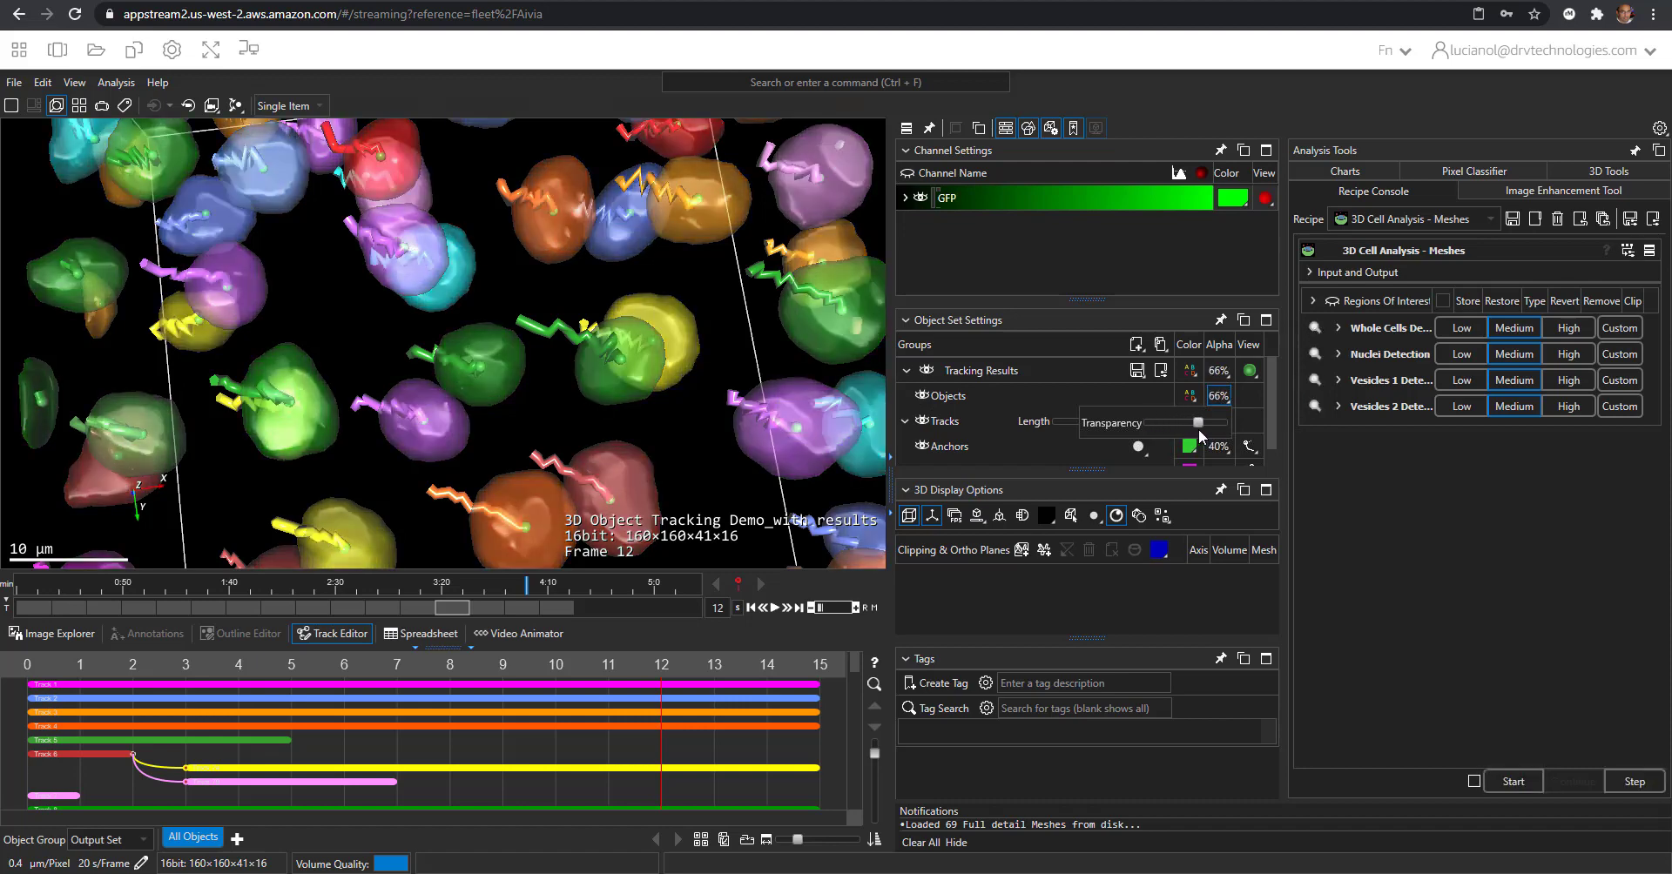
{"action": "scroll", "coordinate": [503, 362], "scroll_direction": "up", "scroll_amount": 5}
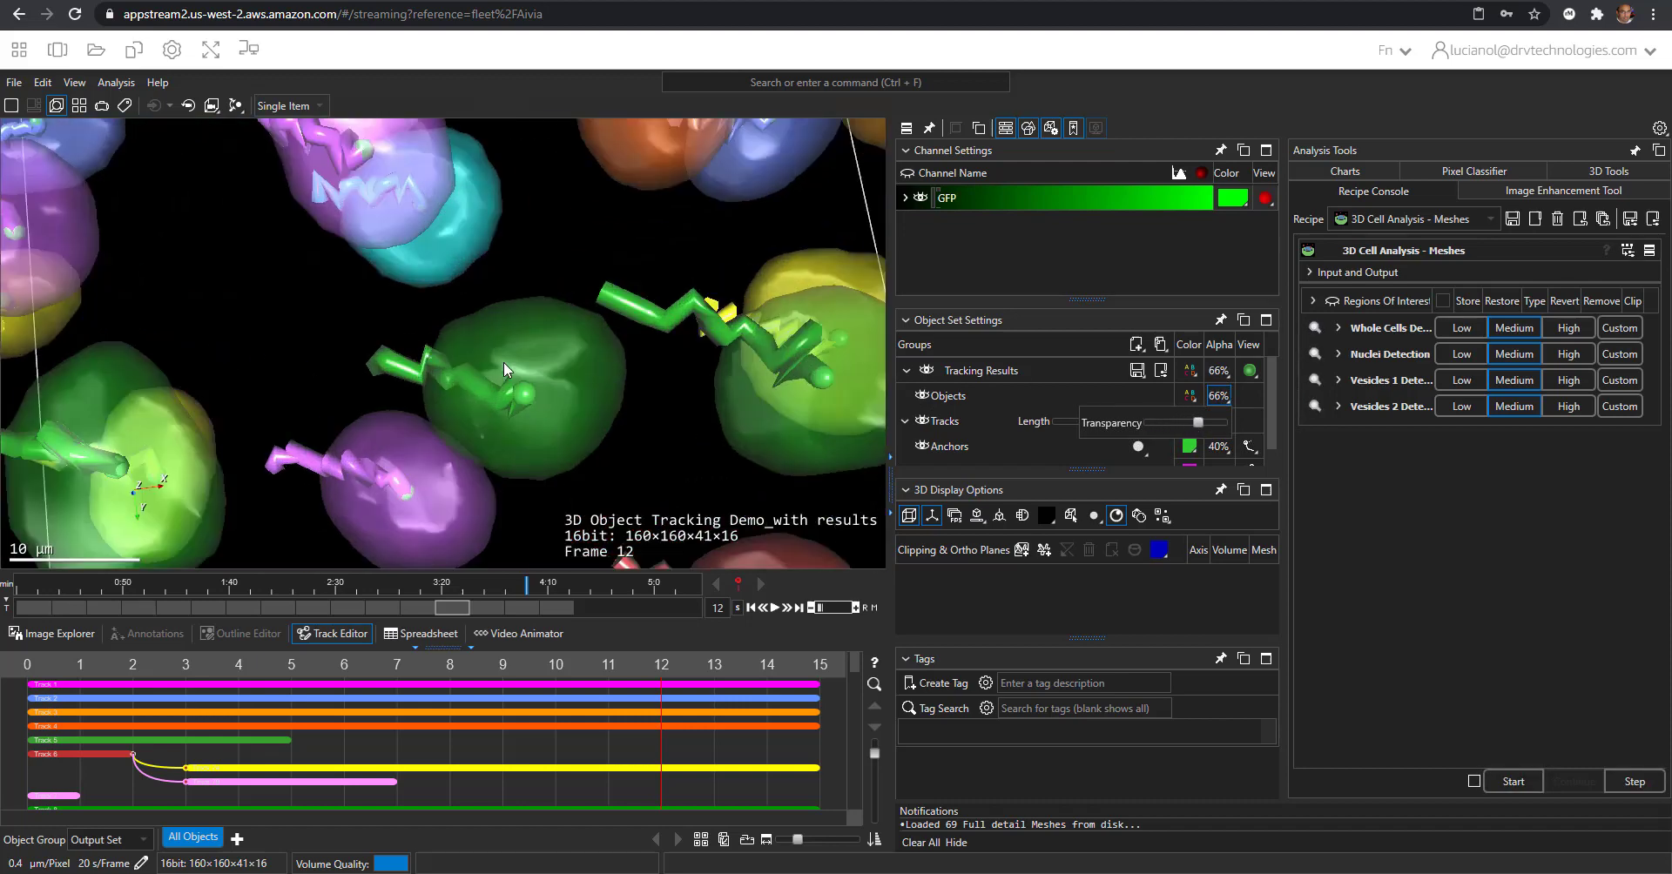
{"action": "left_click", "coordinate": [599, 331]}
{"action": "left_click_drag", "start_coordinate": [582, 331], "coordinate": [524, 279]}
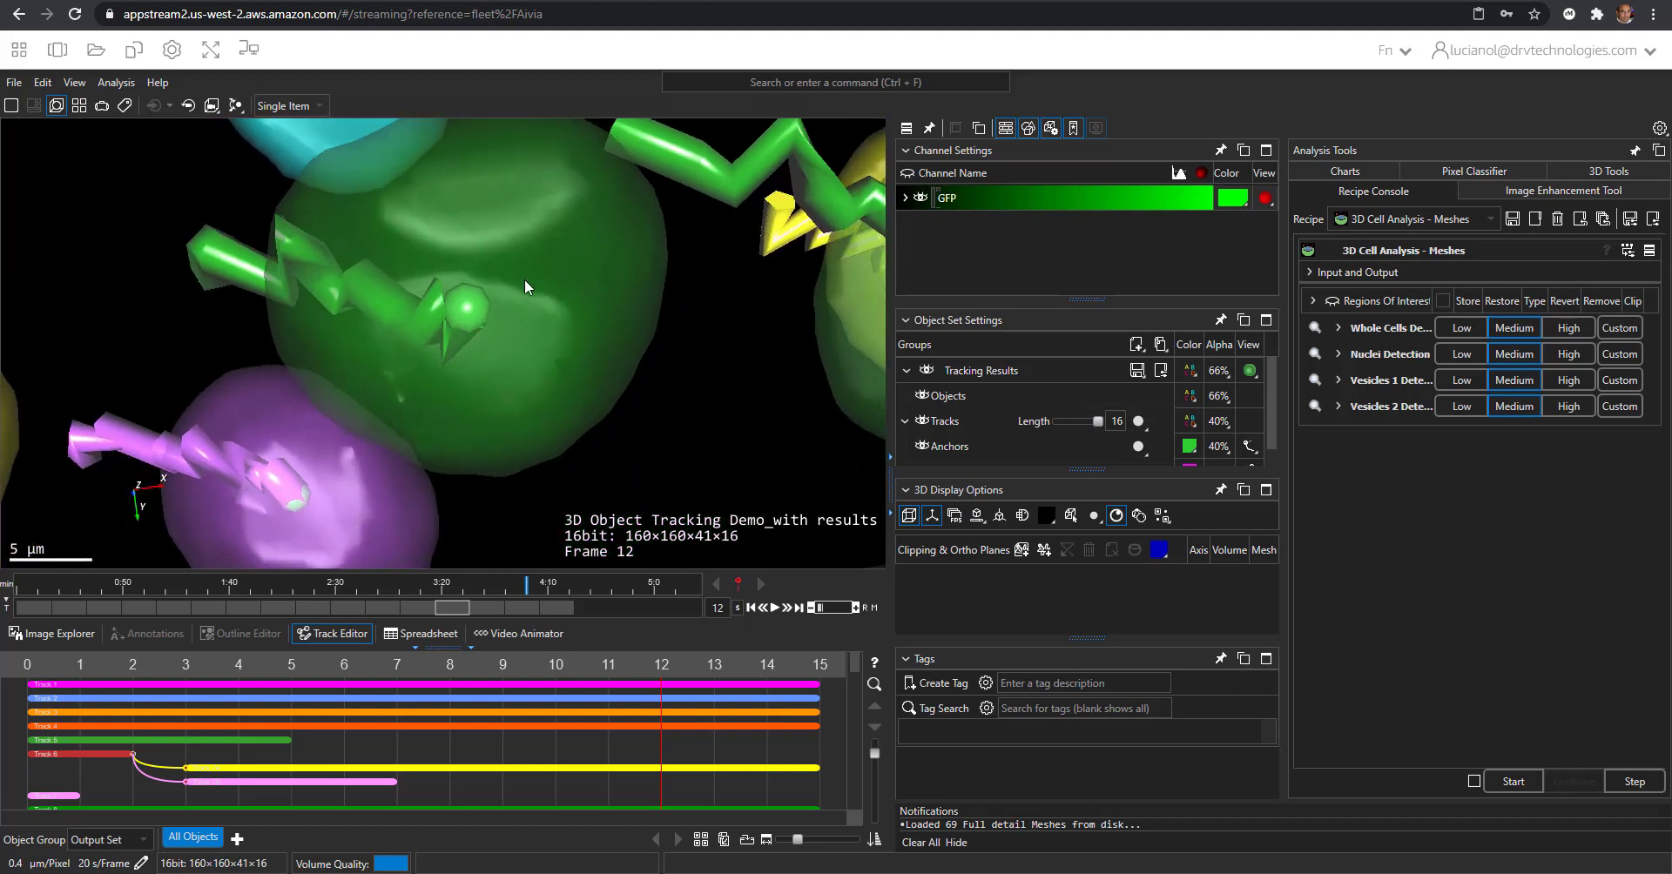
Enlarge the track anchor spheres by raising their radius from 1.0 to 2.6
{"action": "left_click", "coordinate": [923, 446]}
{"action": "left_click", "coordinate": [922, 447]}
{"action": "left_click", "coordinate": [923, 446]}
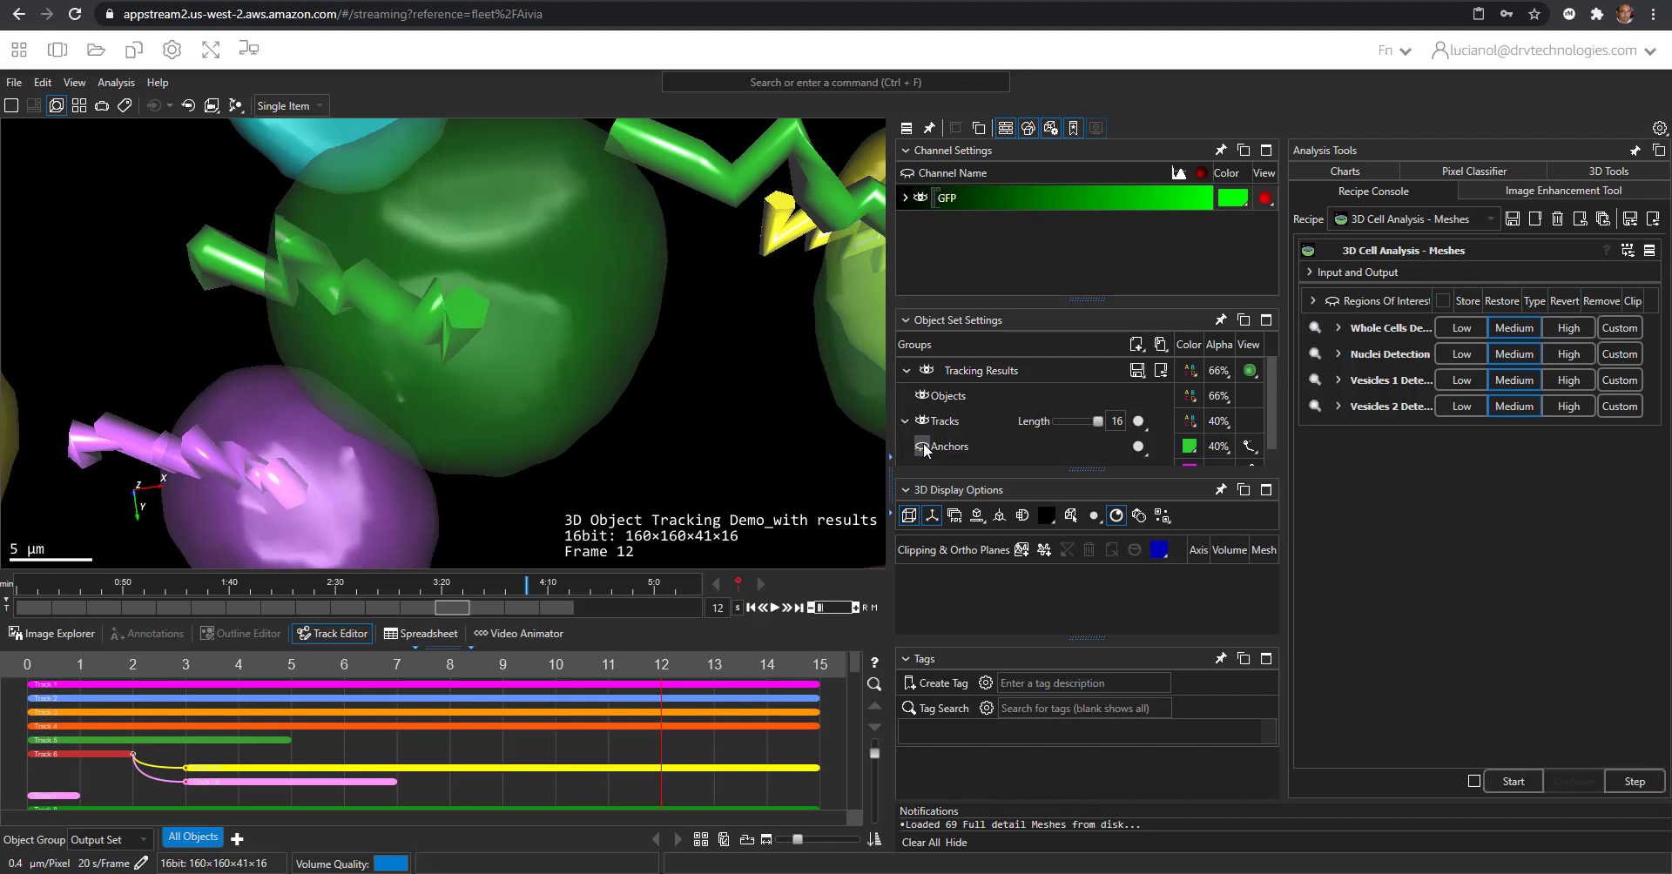
{"action": "left_click", "coordinate": [923, 446]}
{"action": "left_click", "coordinate": [1142, 445]}
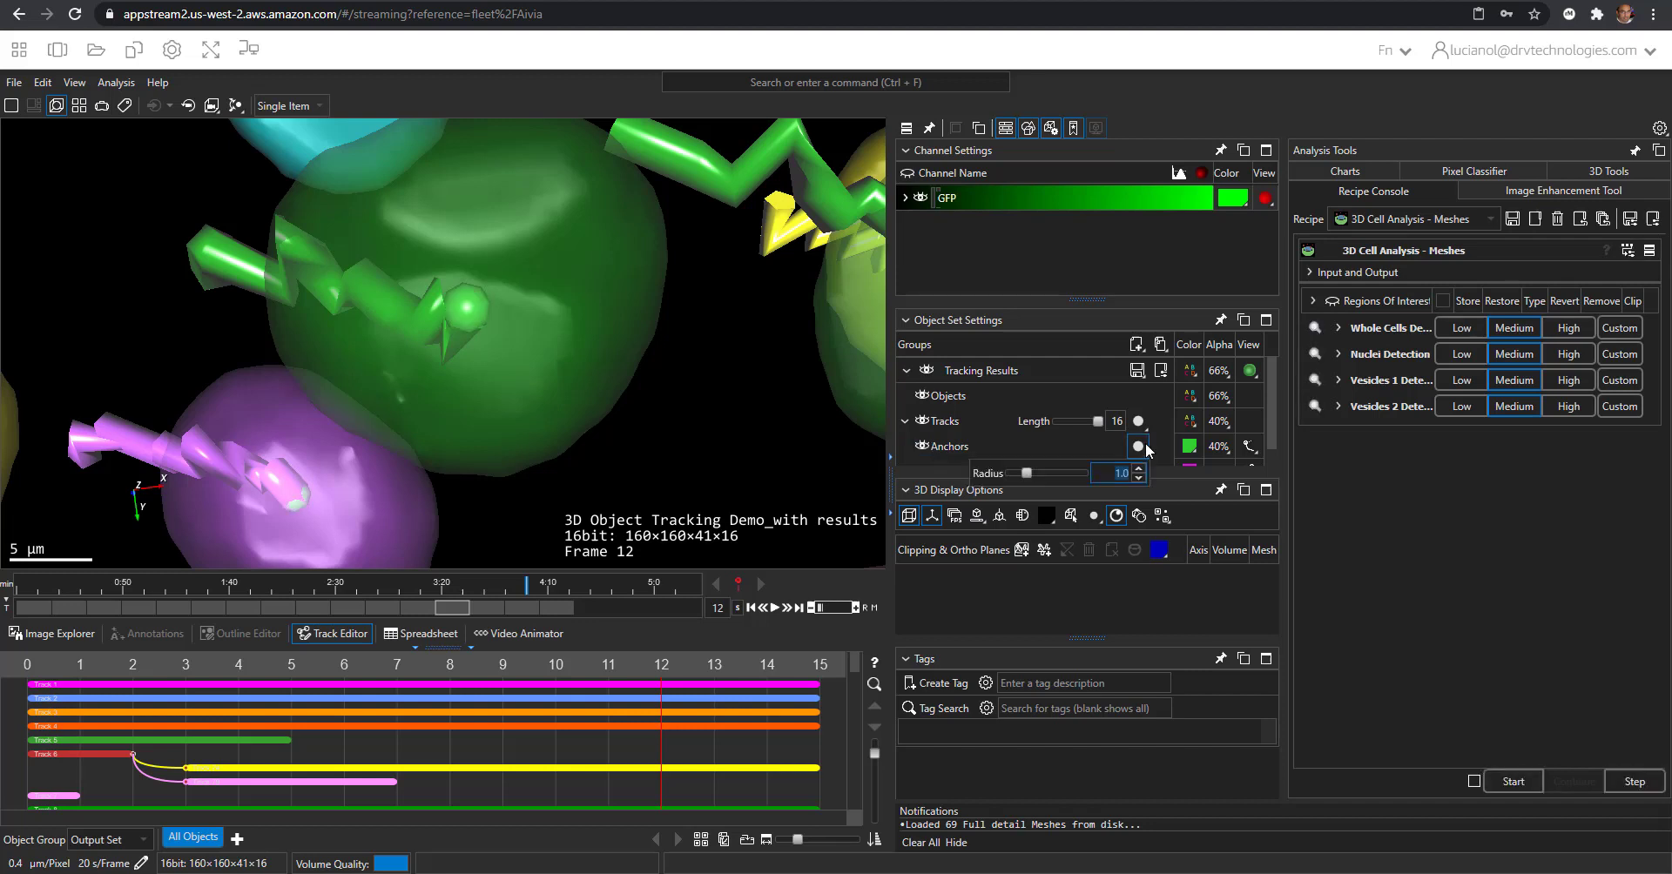
{"action": "left_click_drag", "start_coordinate": [1029, 472], "coordinate": [1047, 477]}
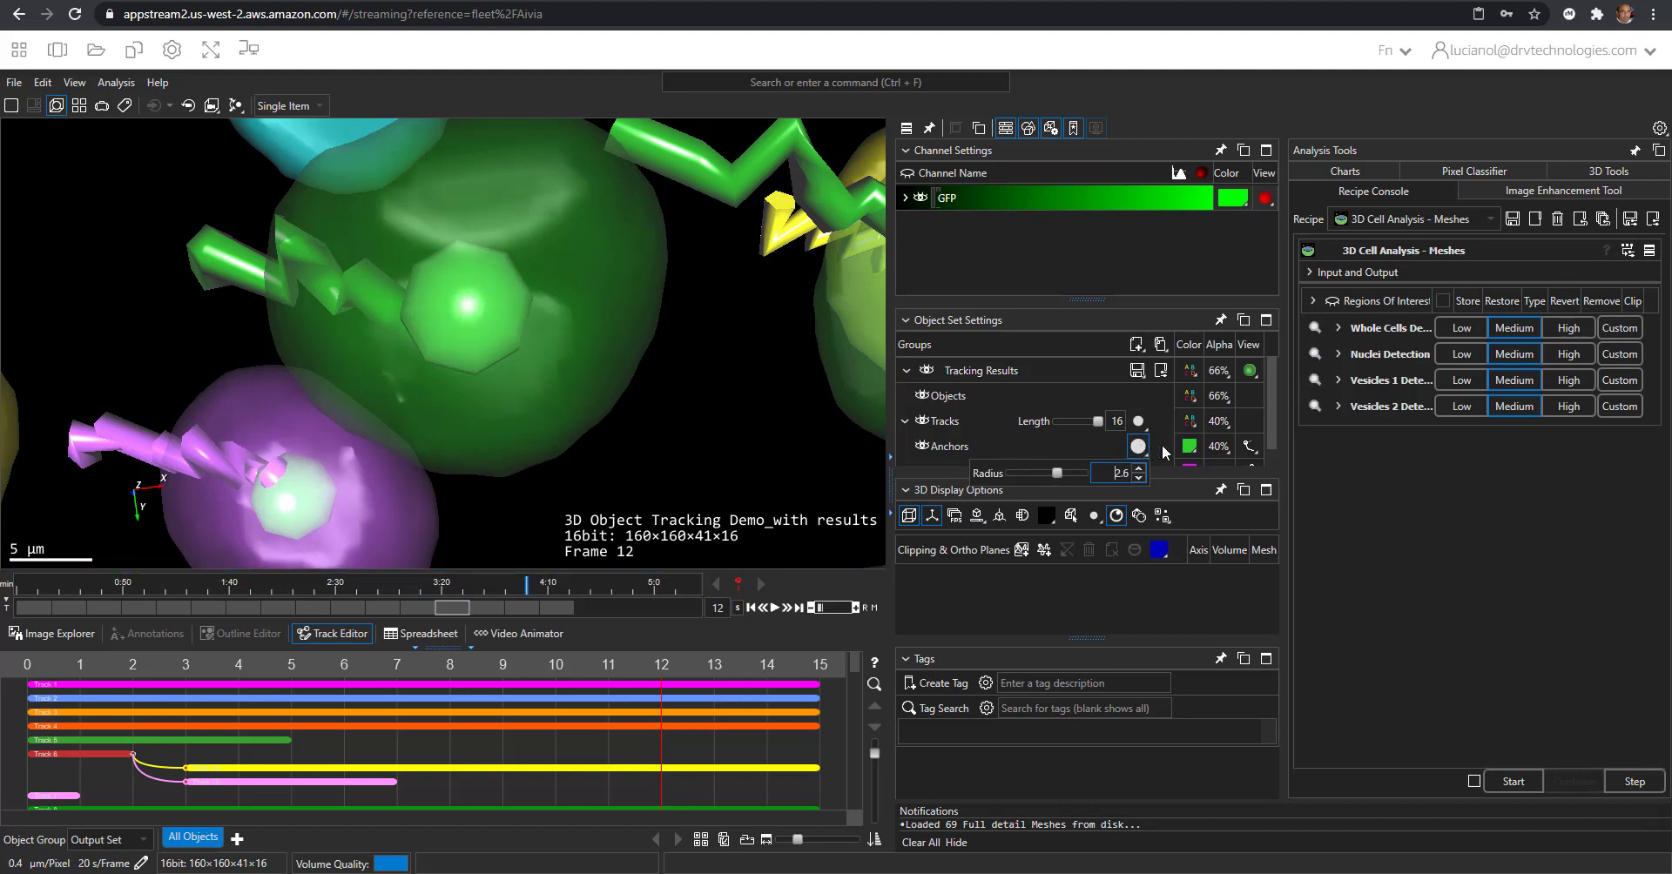
{"action": "scroll", "coordinate": [583, 378], "scroll_direction": "down", "scroll_amount": 3}
Go to frame 10, rotate the scene, and show the GFP channel volume again
{"action": "scroll", "coordinate": [583, 376], "scroll_direction": "down", "scroll_amount": 2}
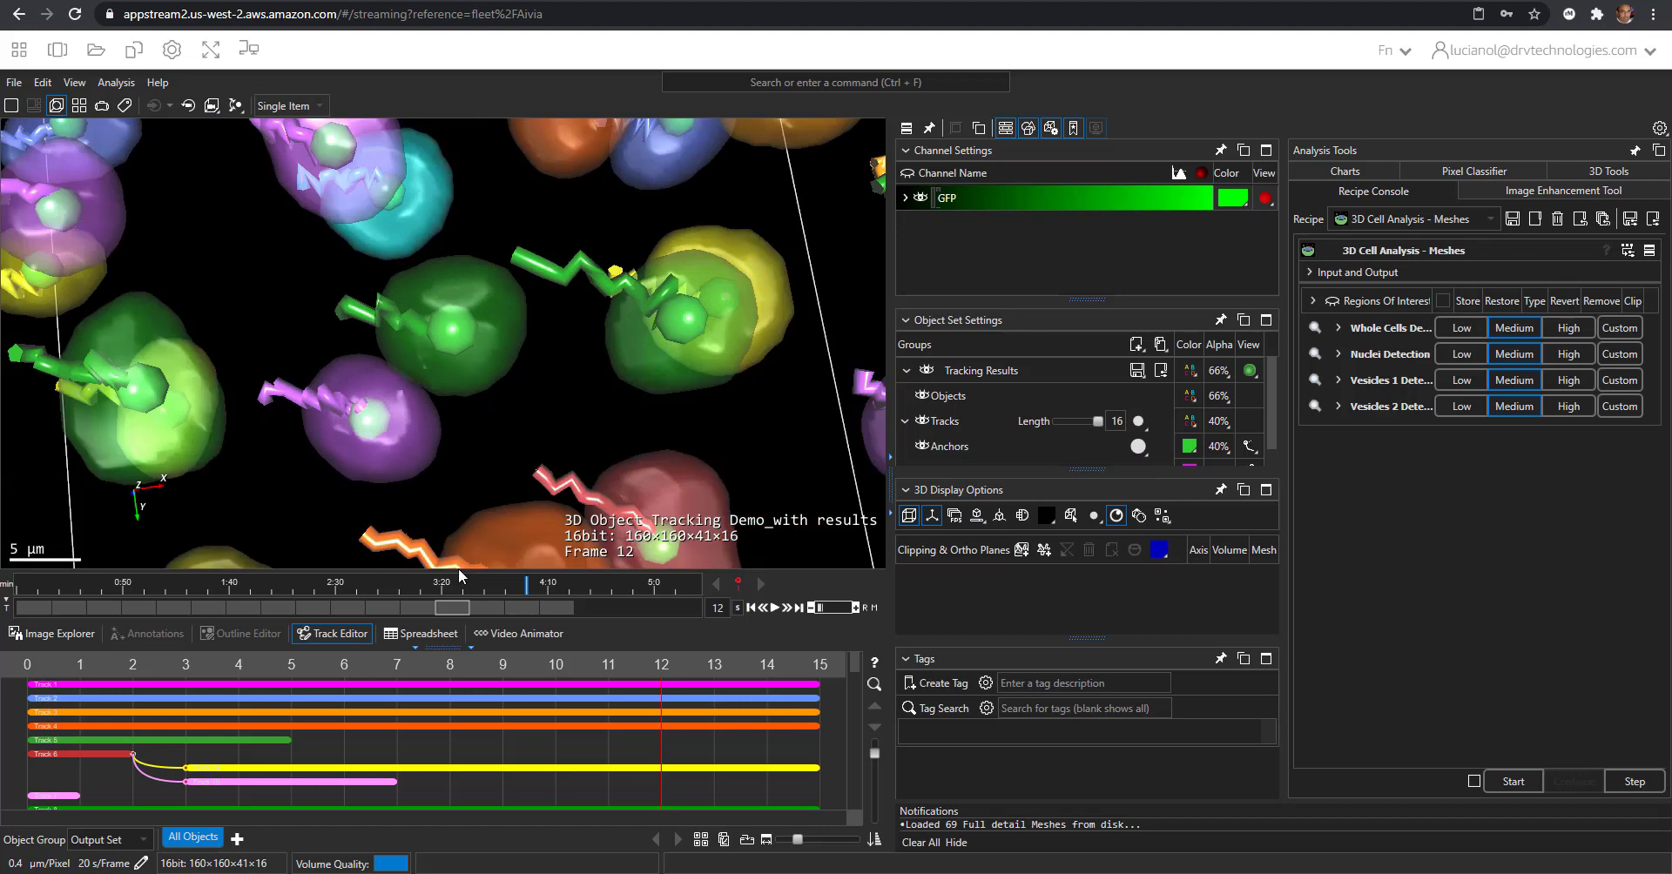
{"action": "left_click", "coordinate": [339, 601]}
{"action": "left_click", "coordinate": [212, 600]}
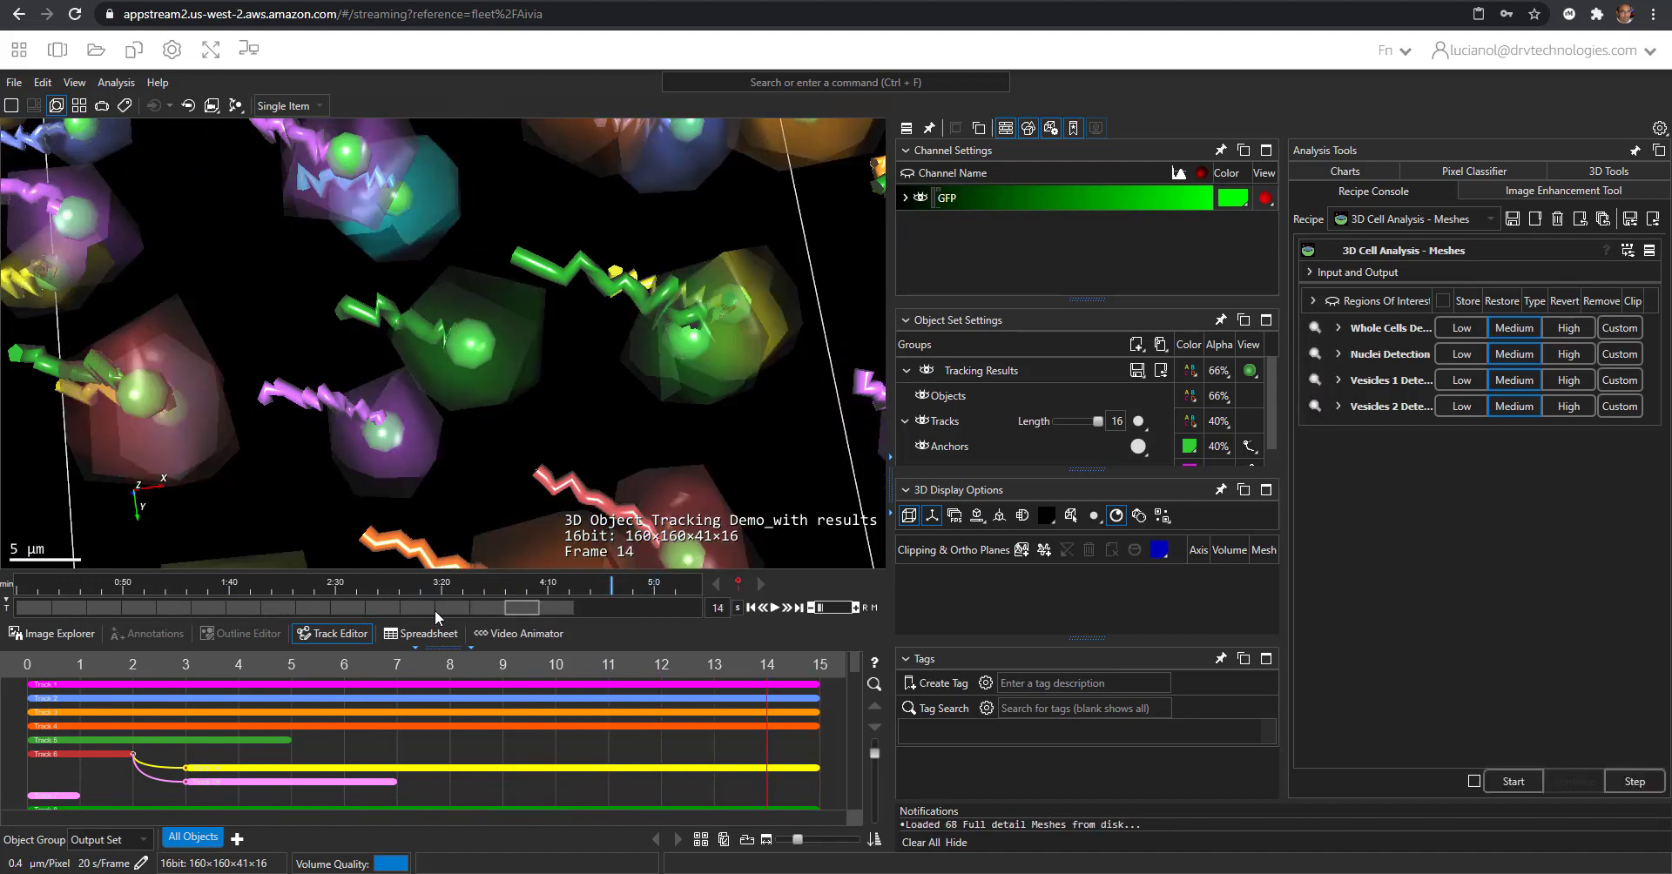
{"action": "left_click", "coordinate": [435, 610]}
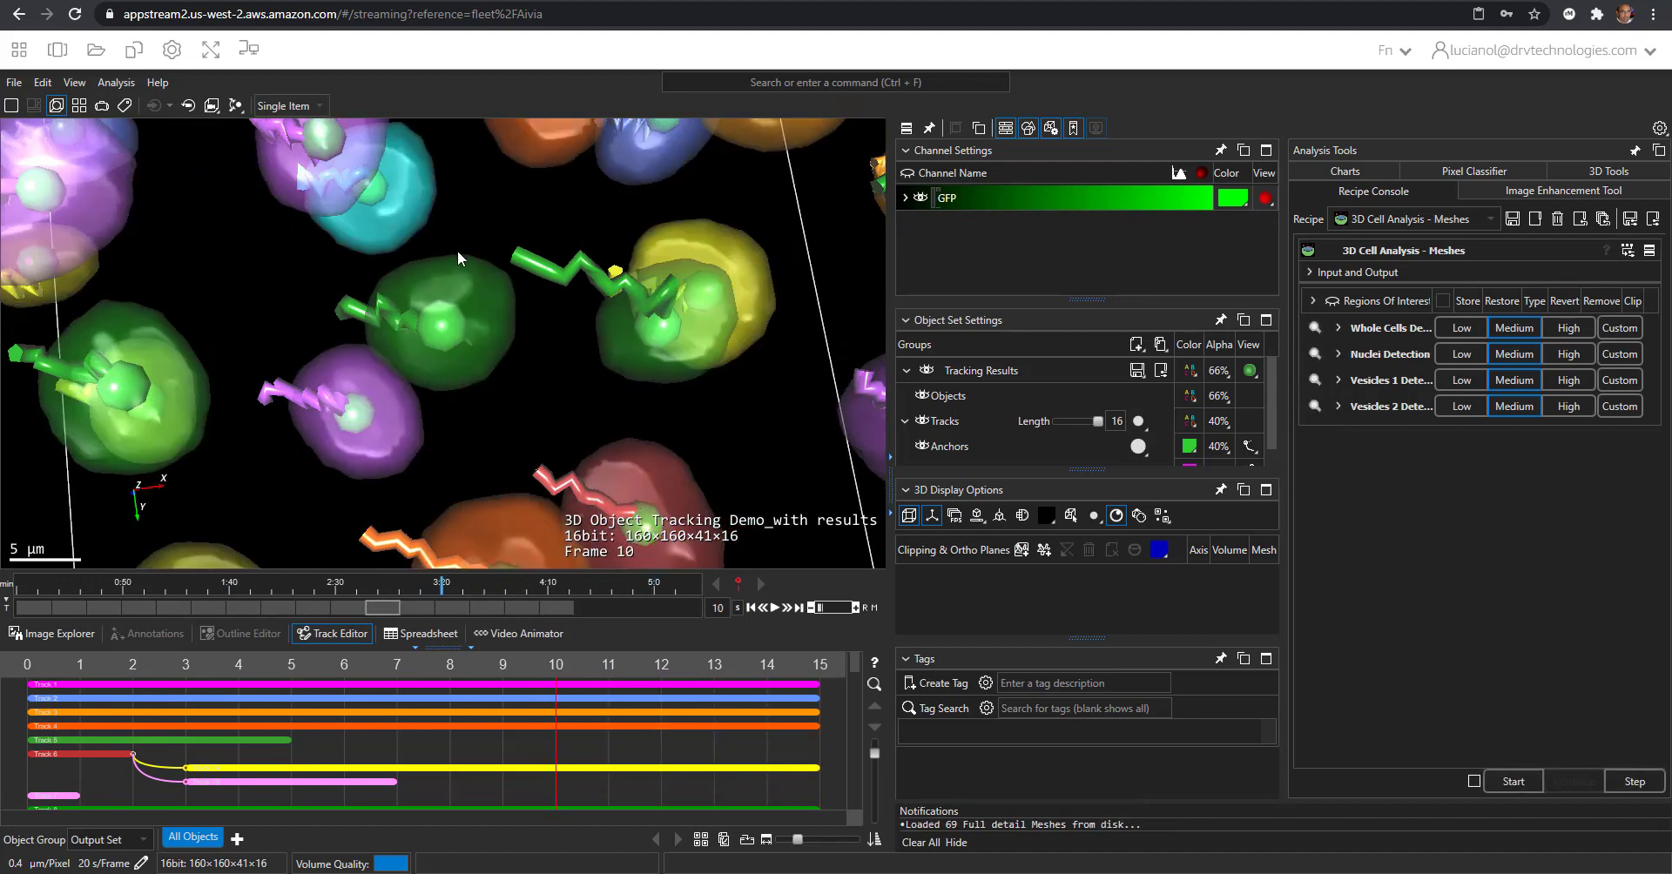
{"action": "left_click_drag", "start_coordinate": [499, 342], "coordinate": [656, 302]}
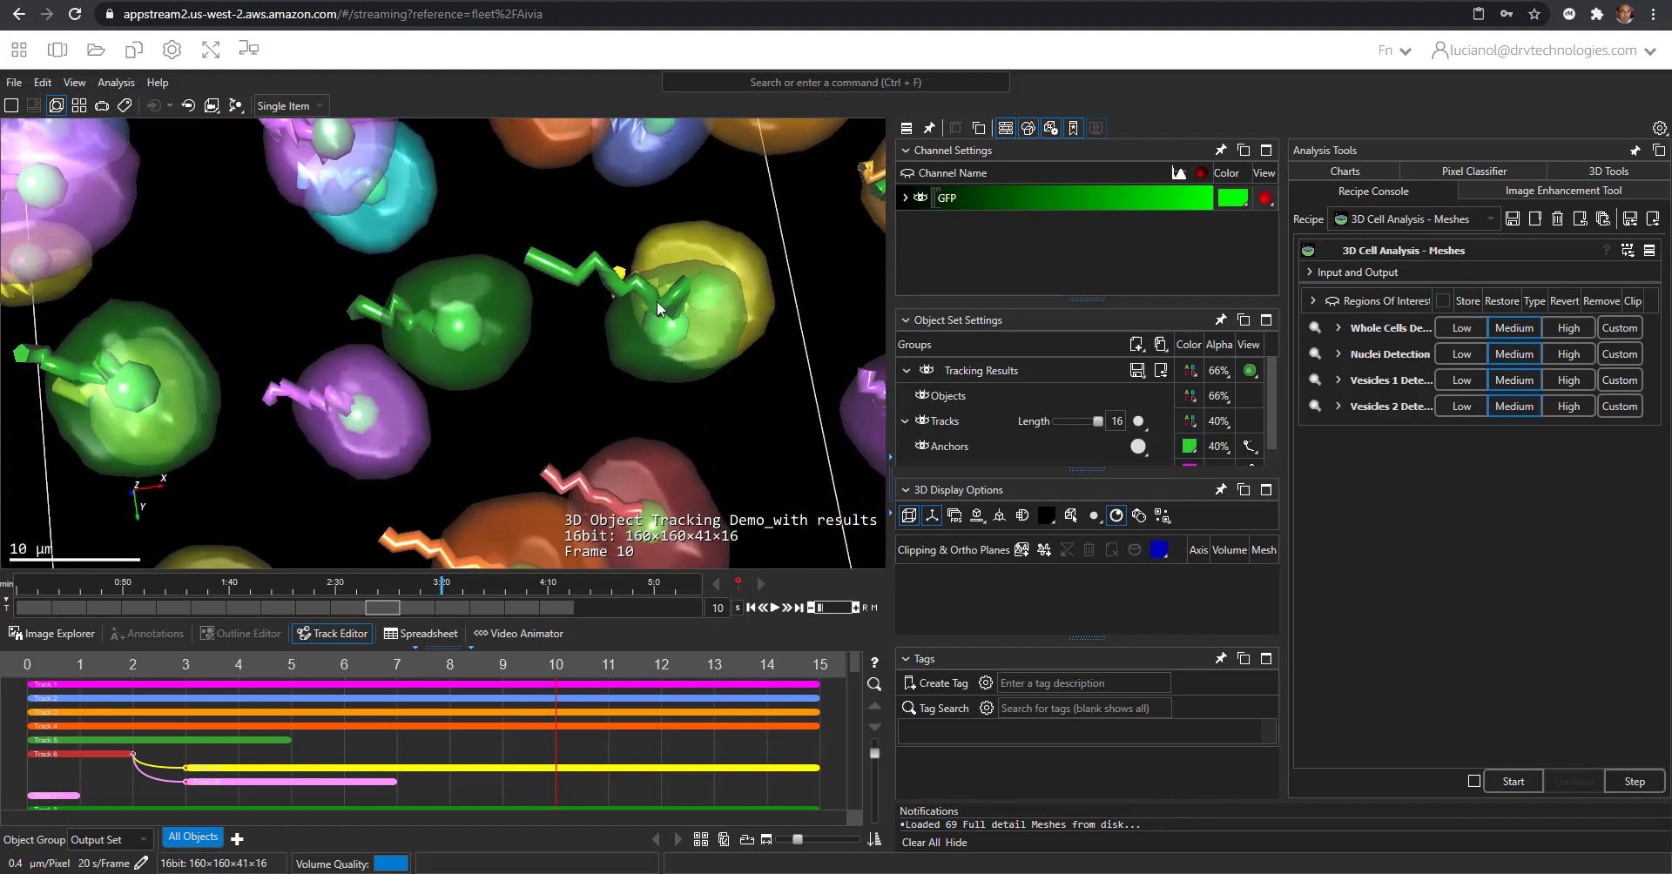
{"action": "left_click", "coordinate": [910, 173]}
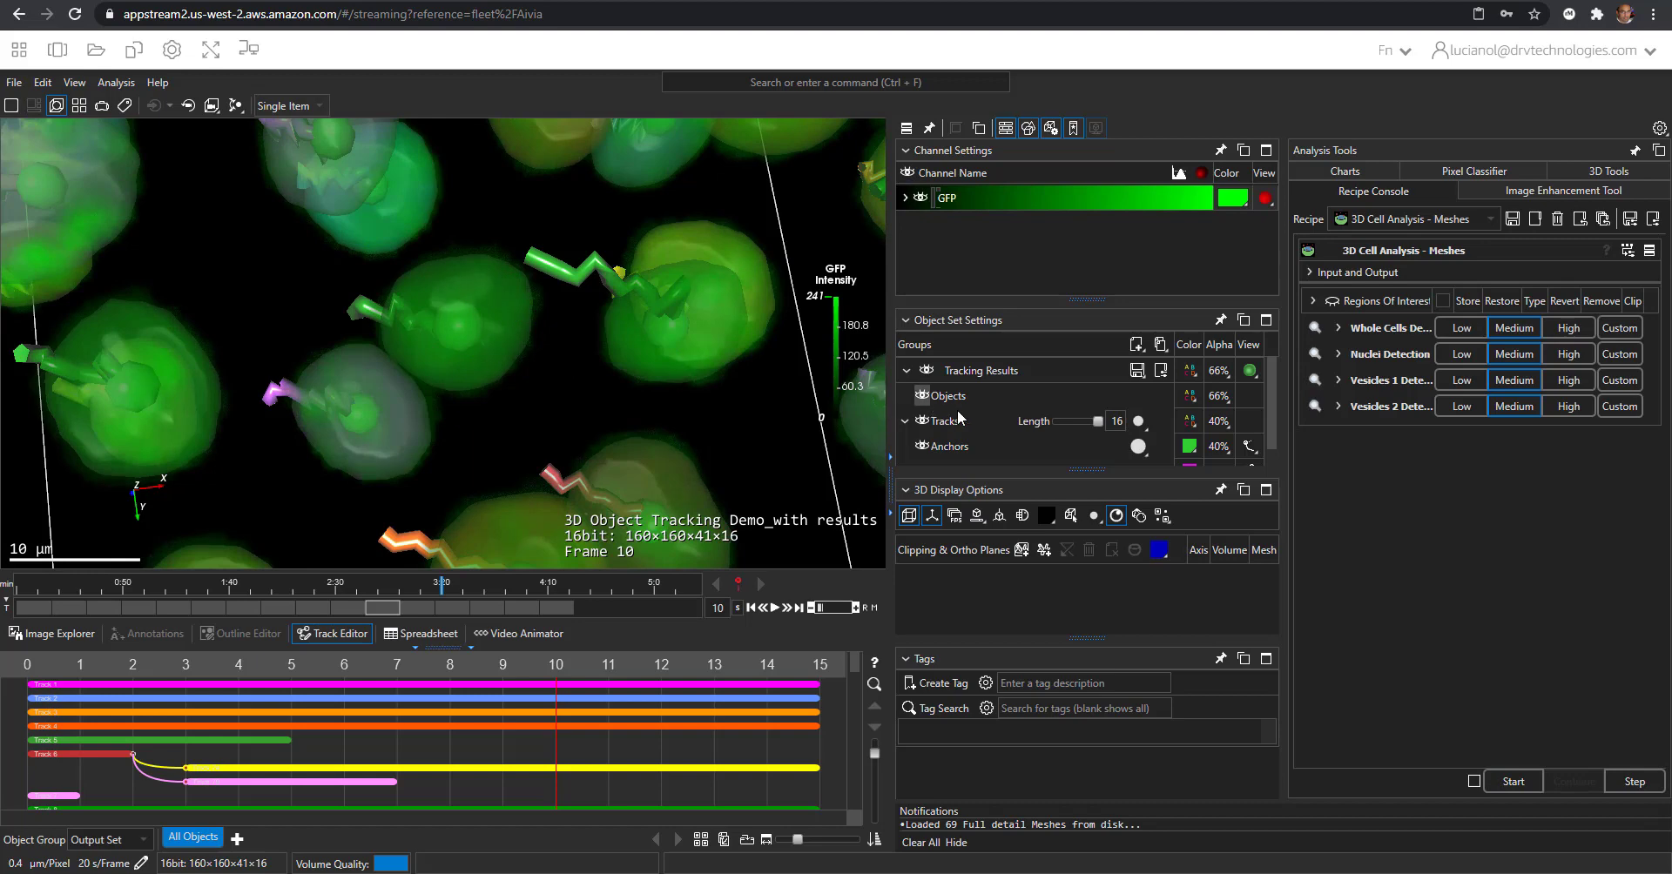
{"action": "left_click", "coordinate": [926, 371]}
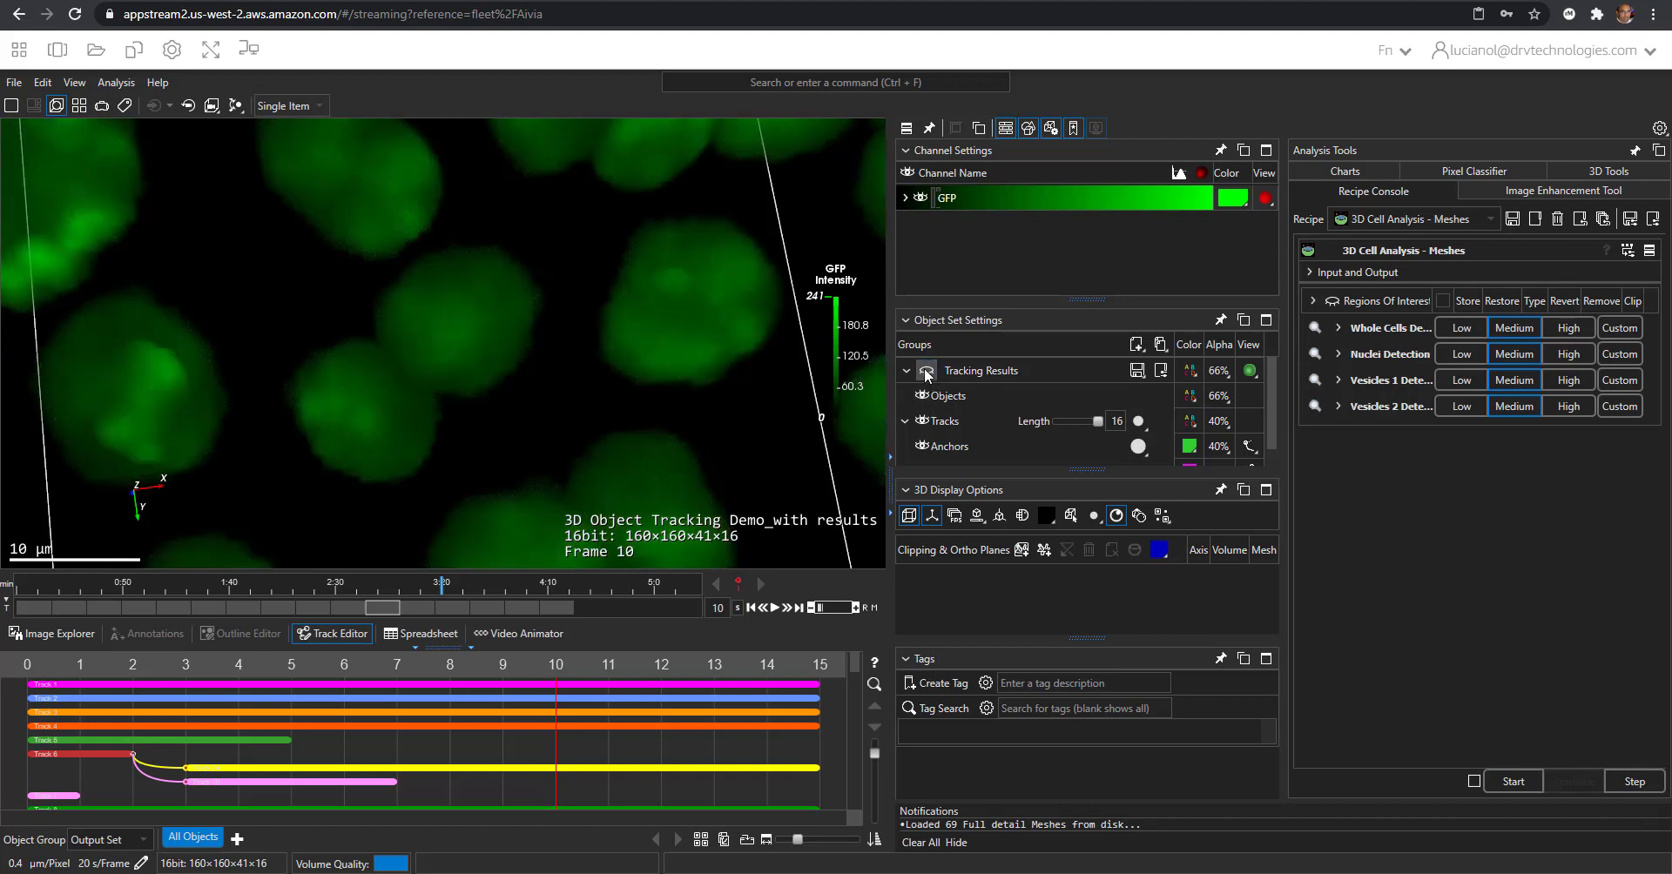
{"action": "left_click", "coordinate": [926, 372]}
{"action": "left_click", "coordinate": [926, 372]}
{"action": "left_click", "coordinate": [926, 372]}
{"action": "scroll", "coordinate": [571, 389], "scroll_direction": "down", "scroll_amount": 5}
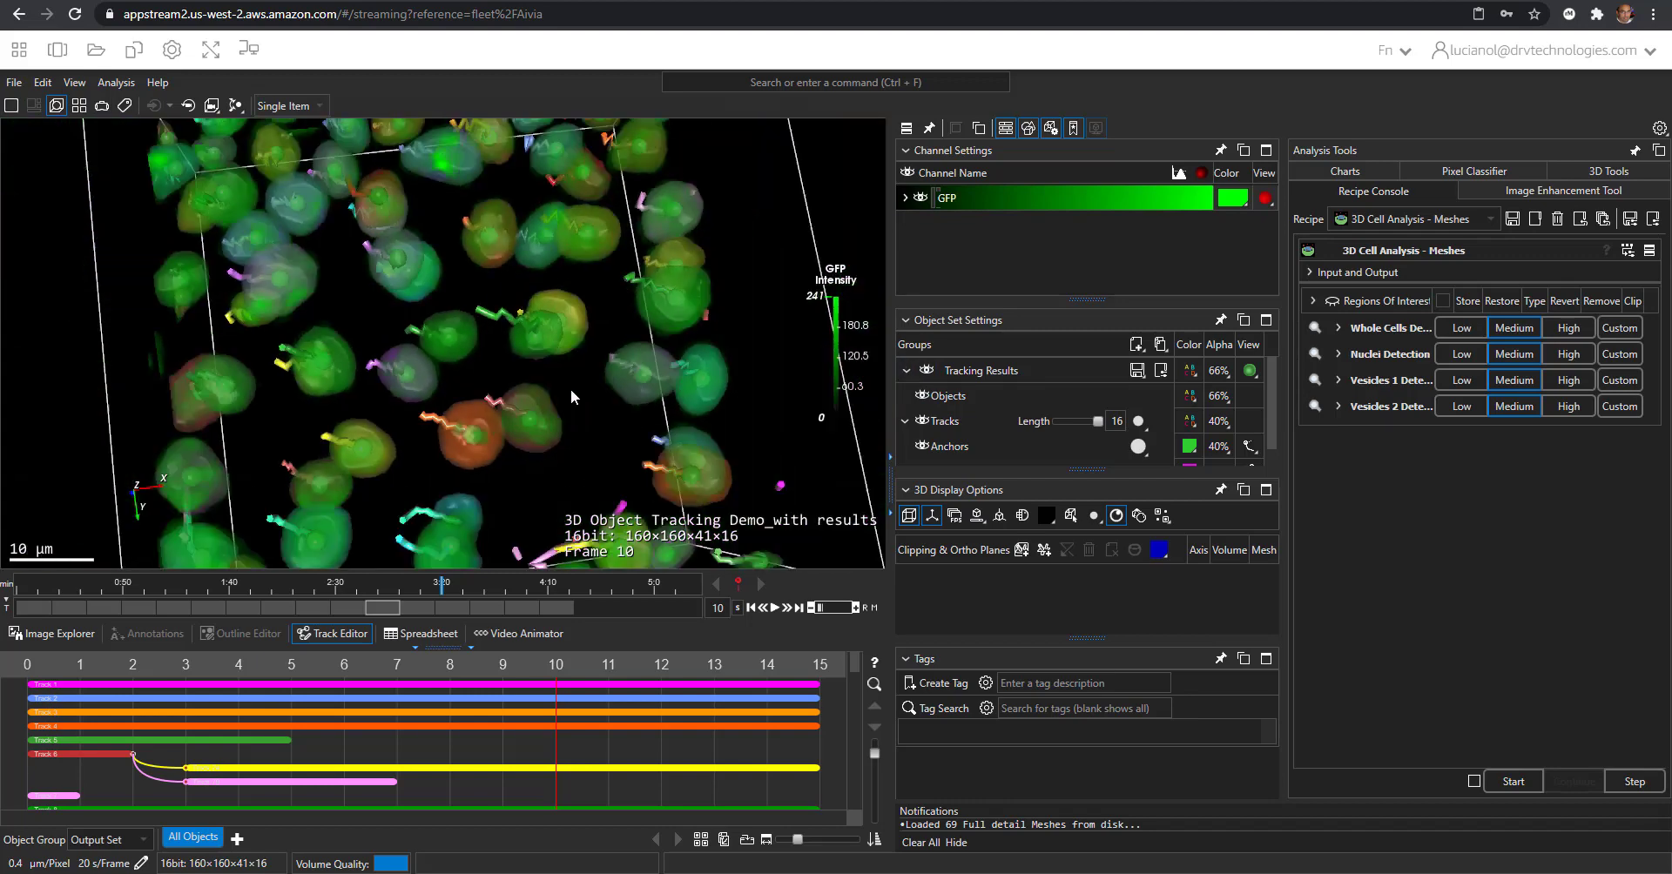
{"action": "scroll", "coordinate": [963, 430], "scroll_direction": "down", "scroll_amount": 1}
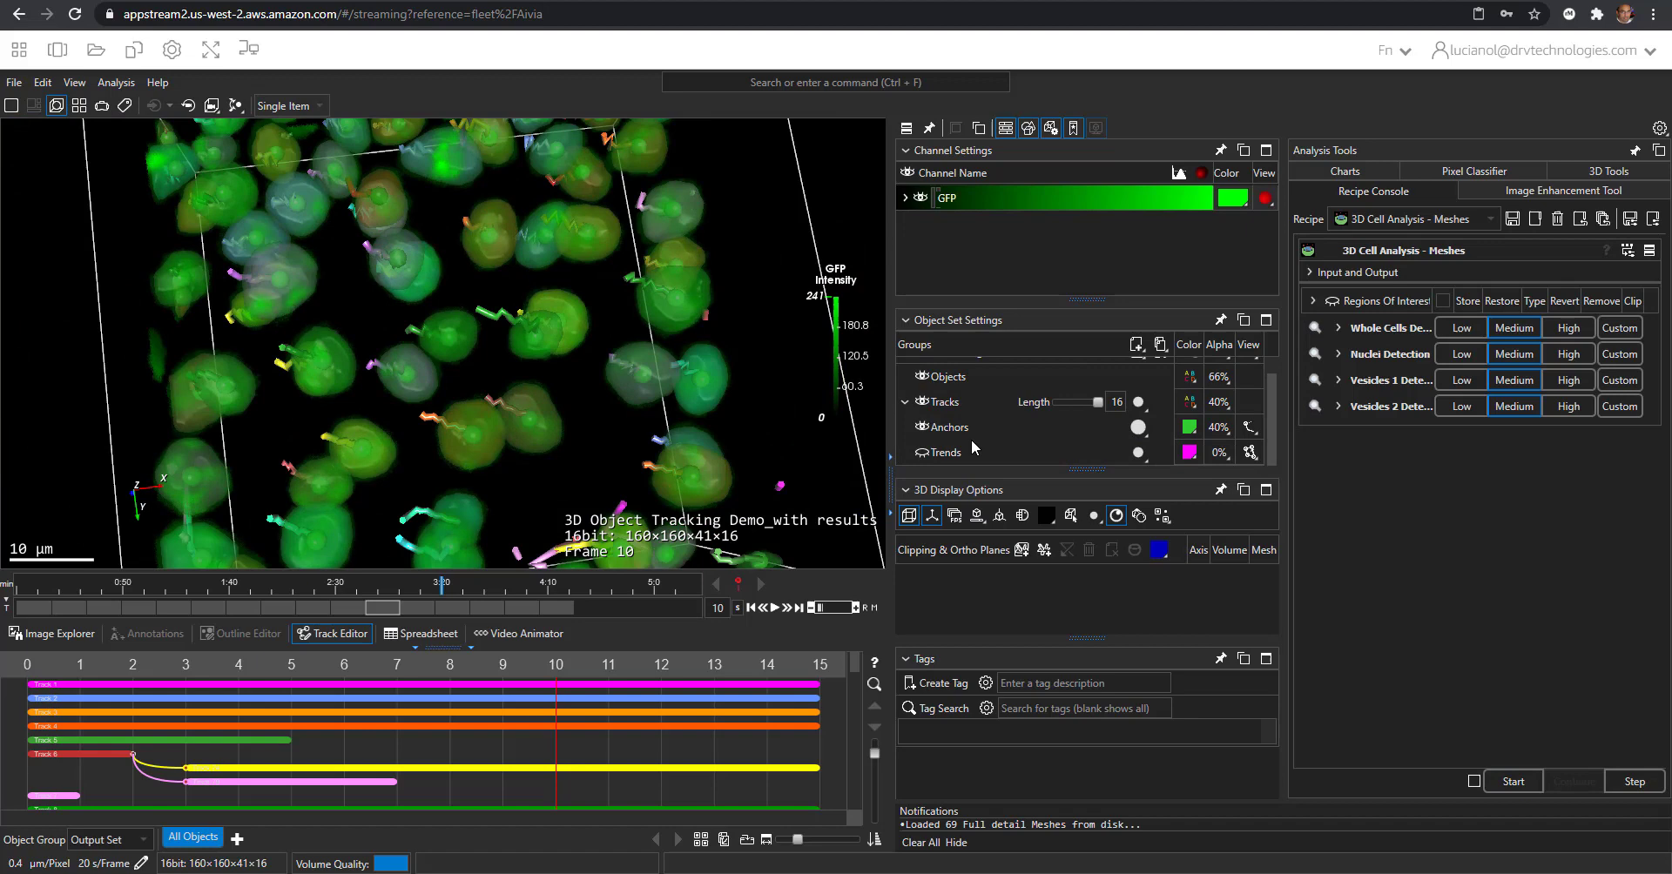
Turn on trend arrows for the tracks, drawn over the Full Track length
{"action": "left_click", "coordinate": [927, 453]}
{"action": "scroll", "coordinate": [411, 376], "scroll_direction": "up", "scroll_amount": 5}
{"action": "scroll", "coordinate": [521, 389], "scroll_direction": "up", "scroll_amount": 5}
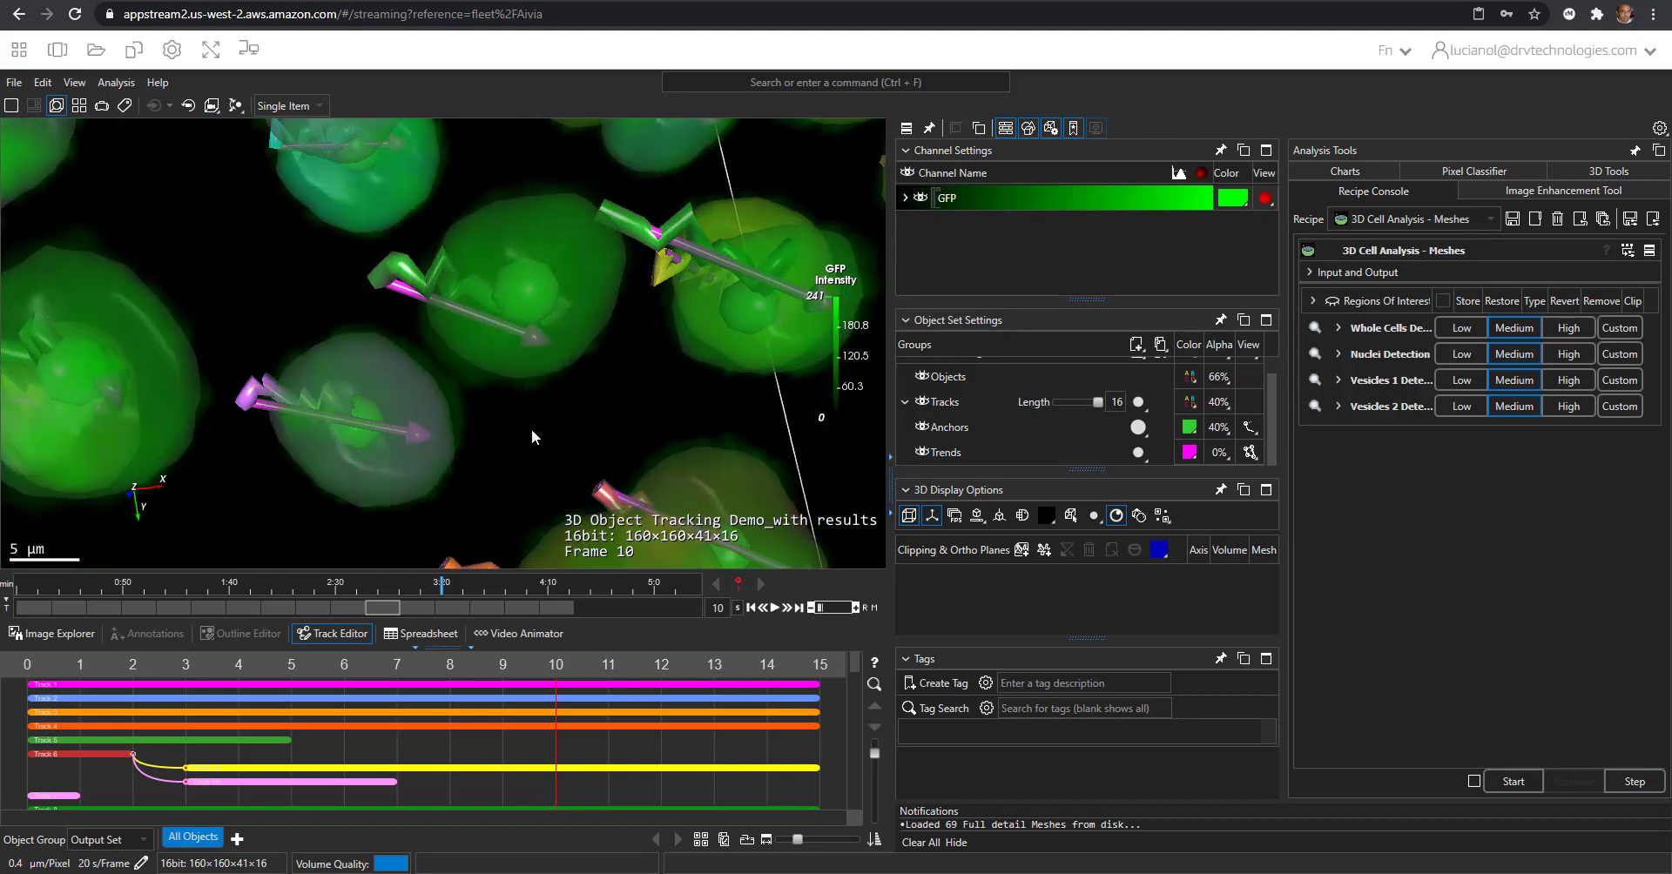
{"action": "left_click", "coordinate": [1246, 453]}
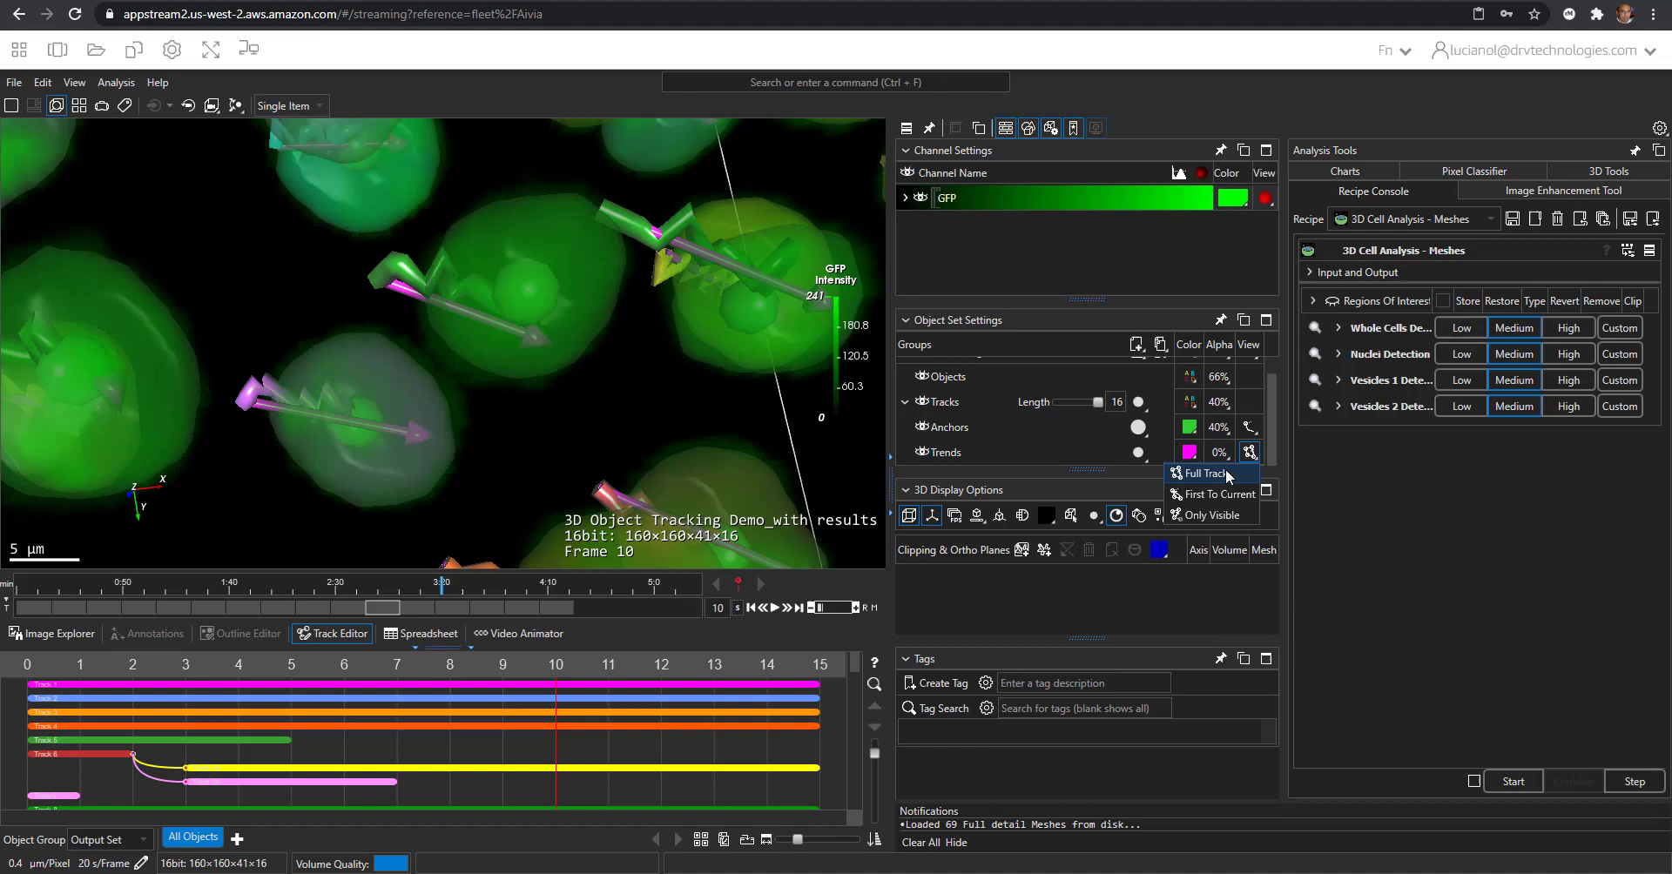
{"action": "left_click", "coordinate": [1225, 473]}
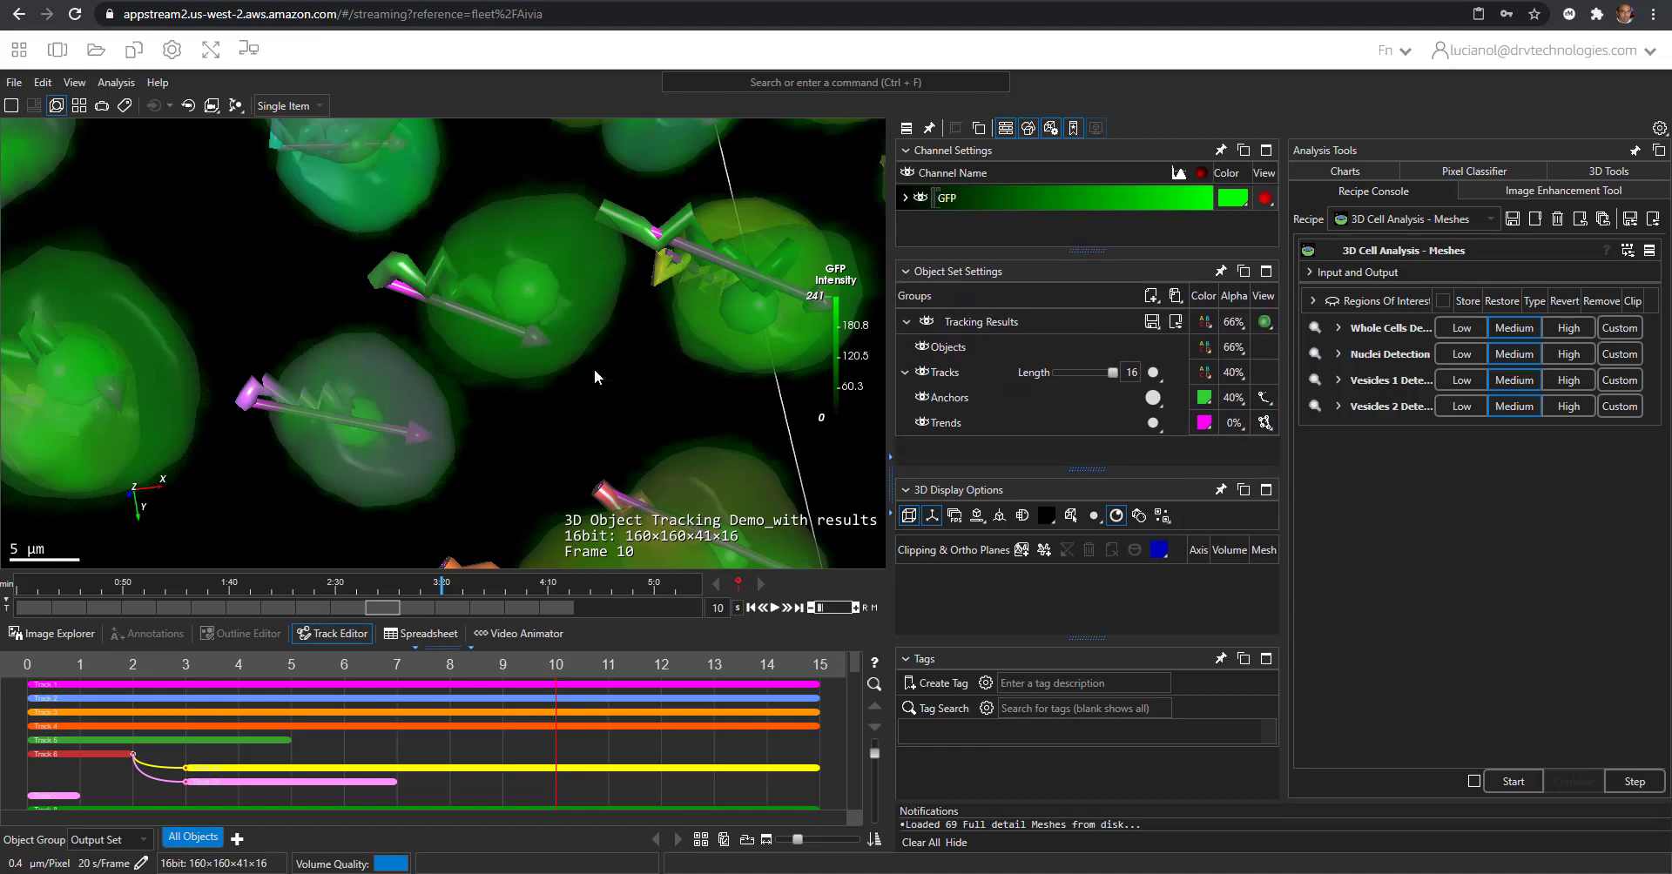
{"action": "scroll", "coordinate": [584, 374], "scroll_direction": "down", "scroll_amount": 3}
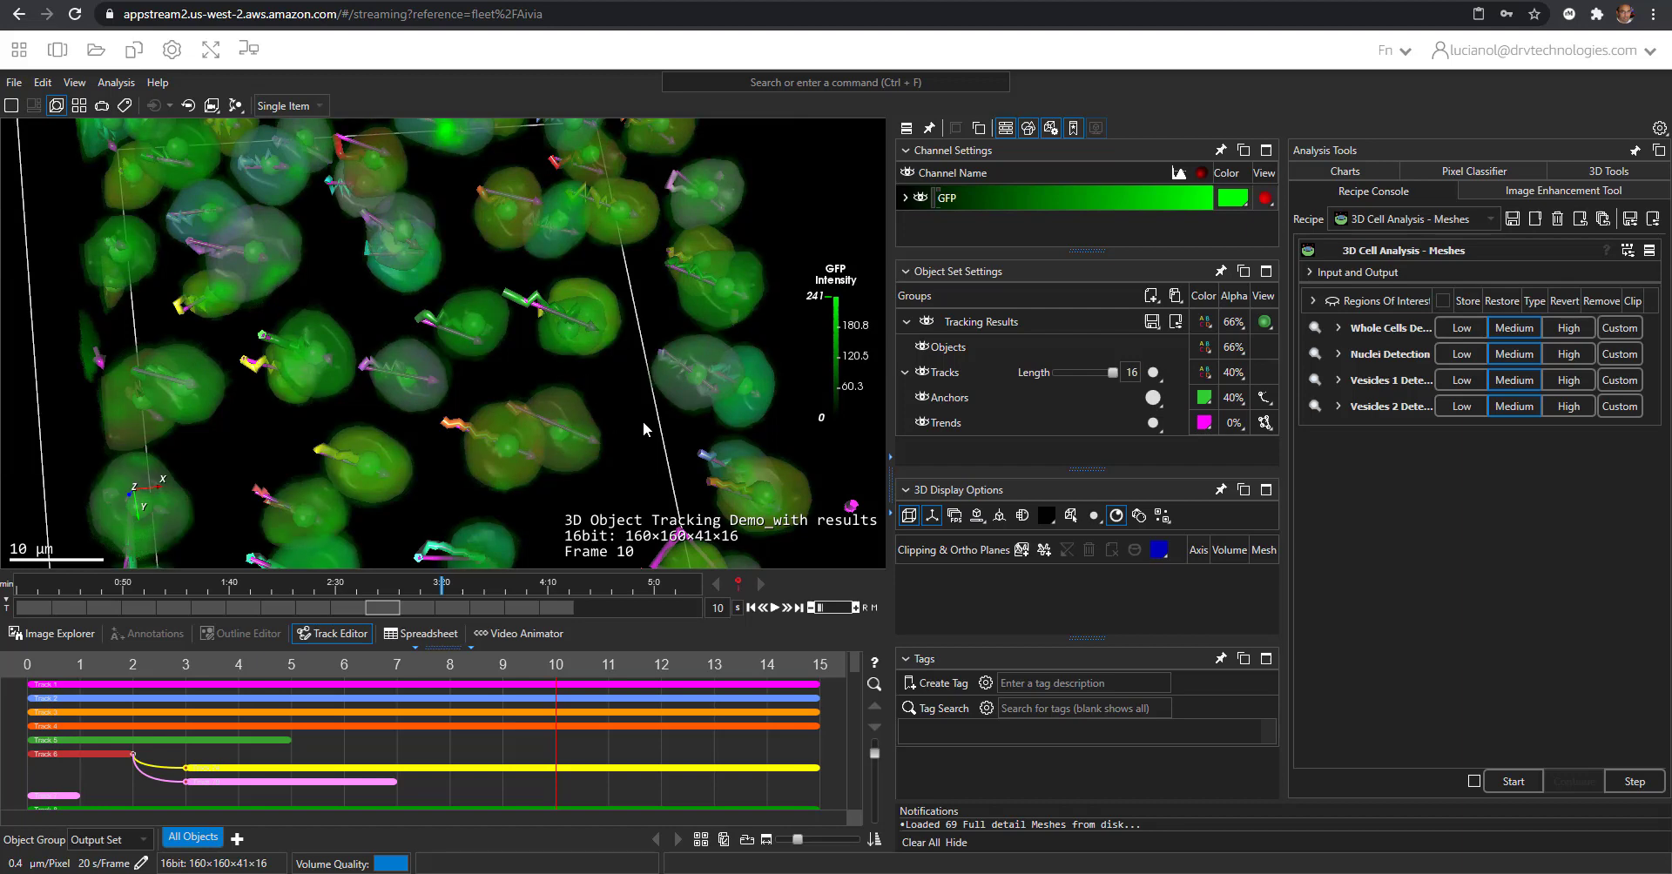
Make a Volume vs Centroid Z dot plot and box-select the dots around 6.5–13 µm³ volume
{"action": "left_click", "coordinate": [1341, 173]}
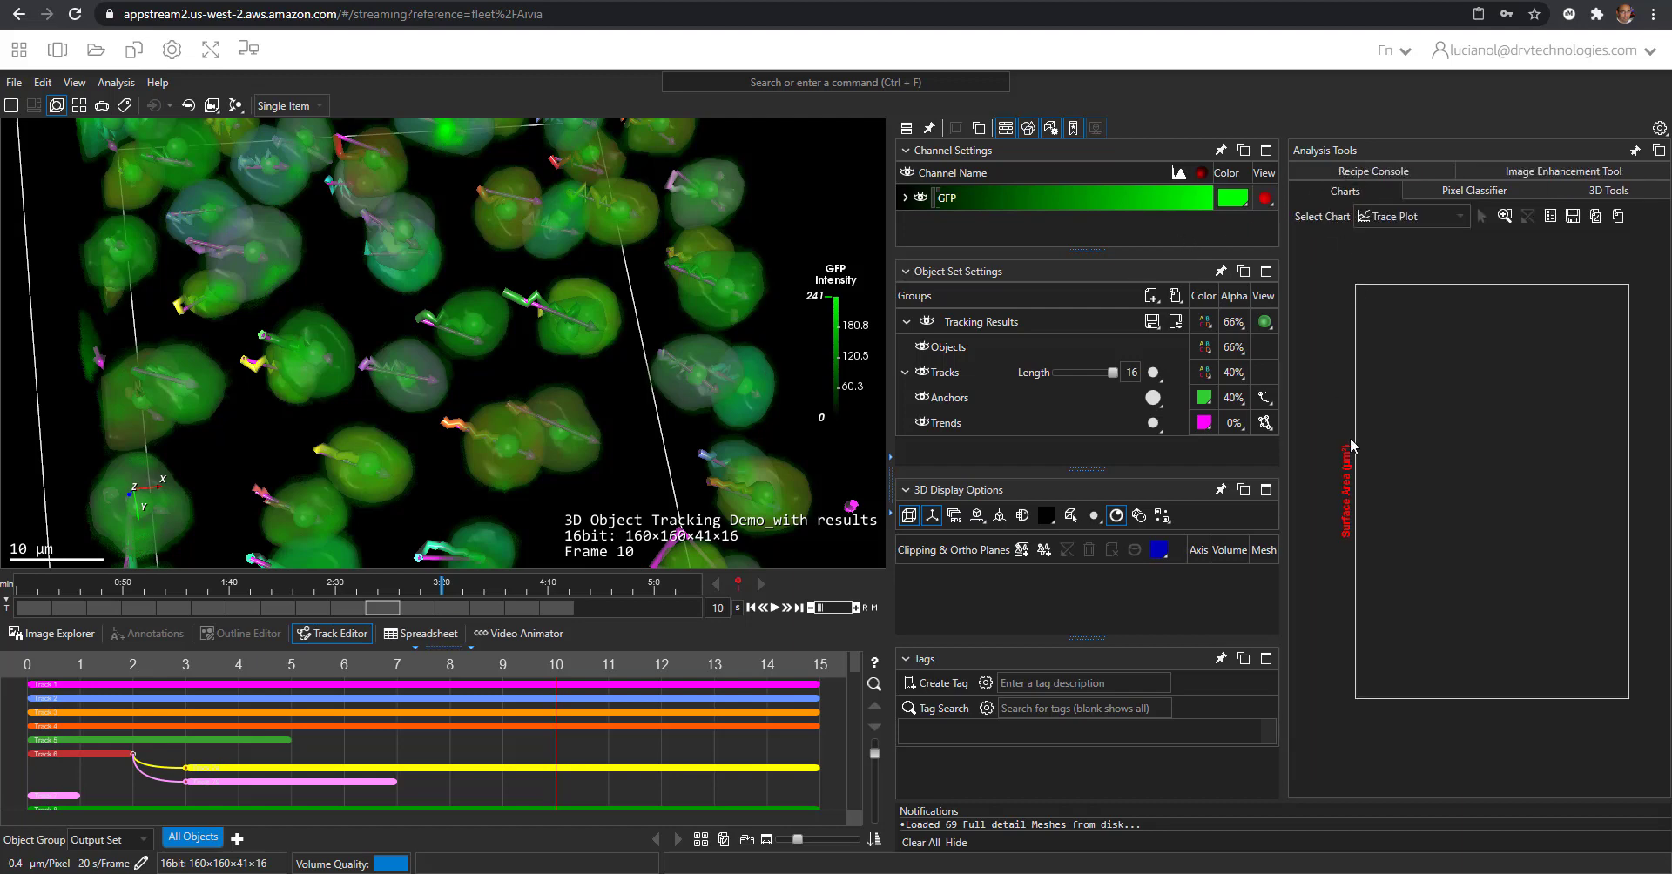
{"action": "left_click", "coordinate": [1346, 491]}
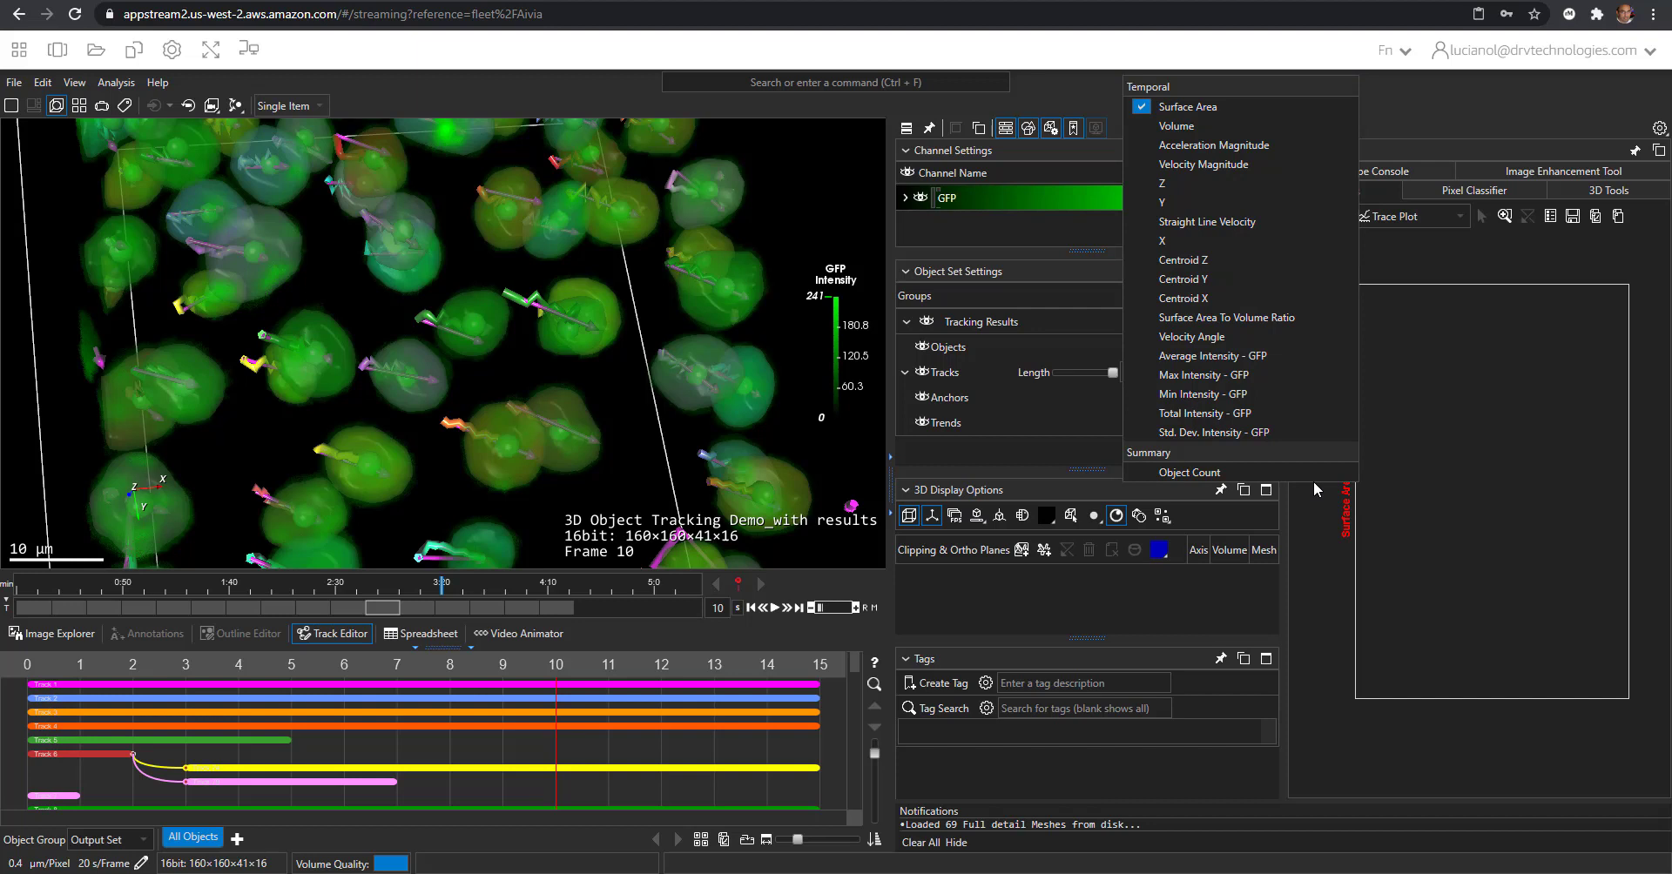
{"action": "left_click", "coordinate": [1192, 128]}
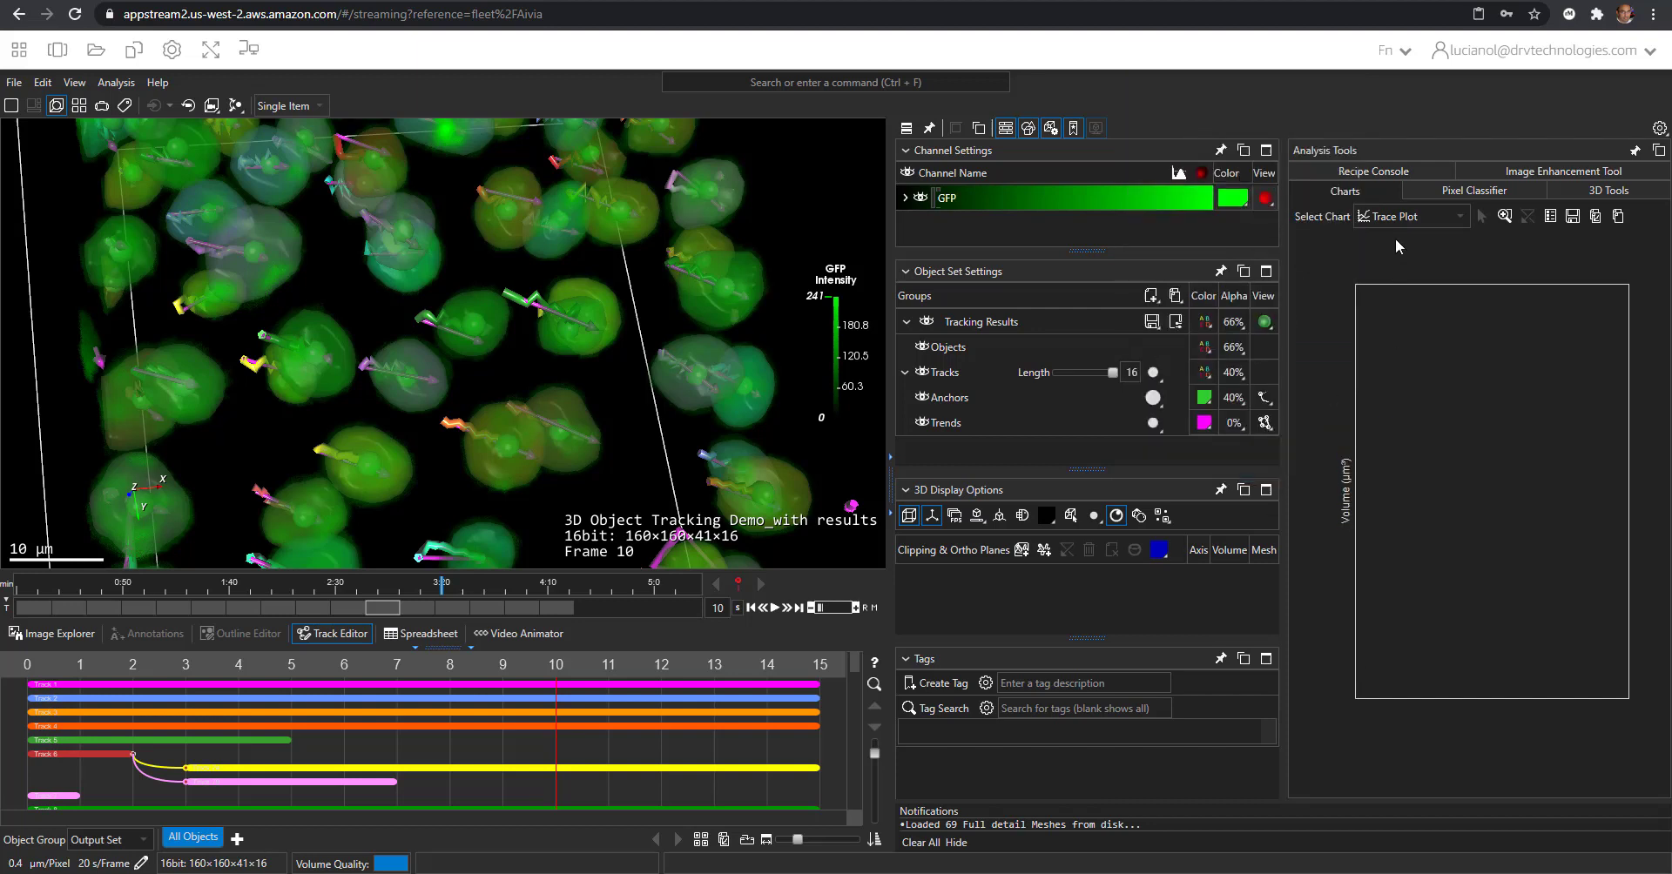
{"action": "left_click", "coordinate": [1402, 217]}
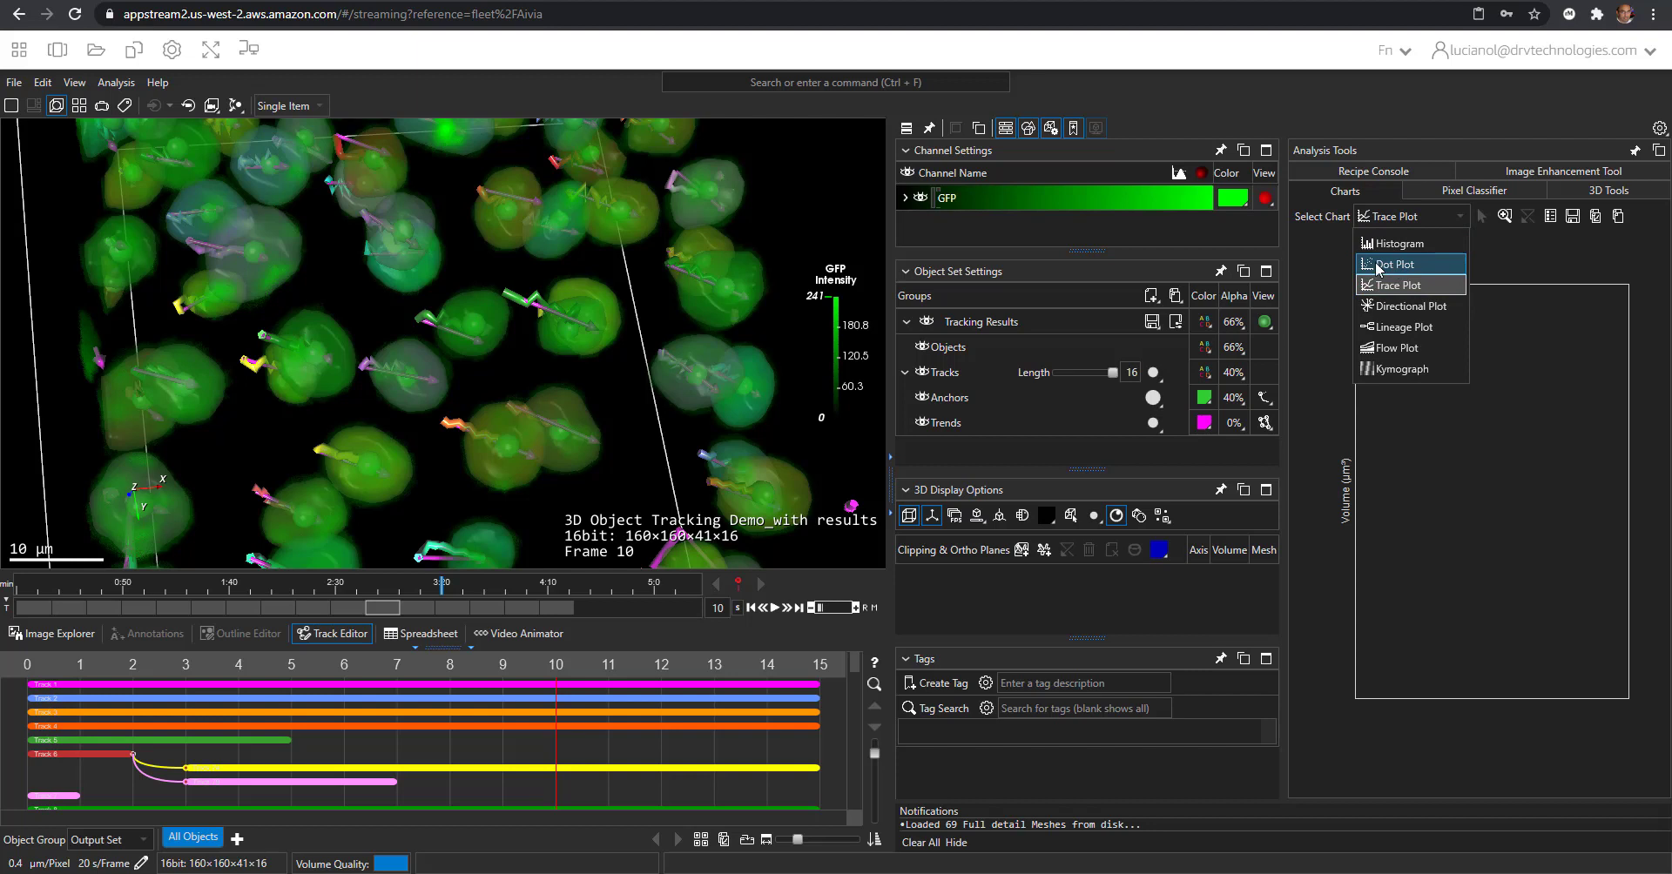
{"action": "left_click", "coordinate": [1393, 267]}
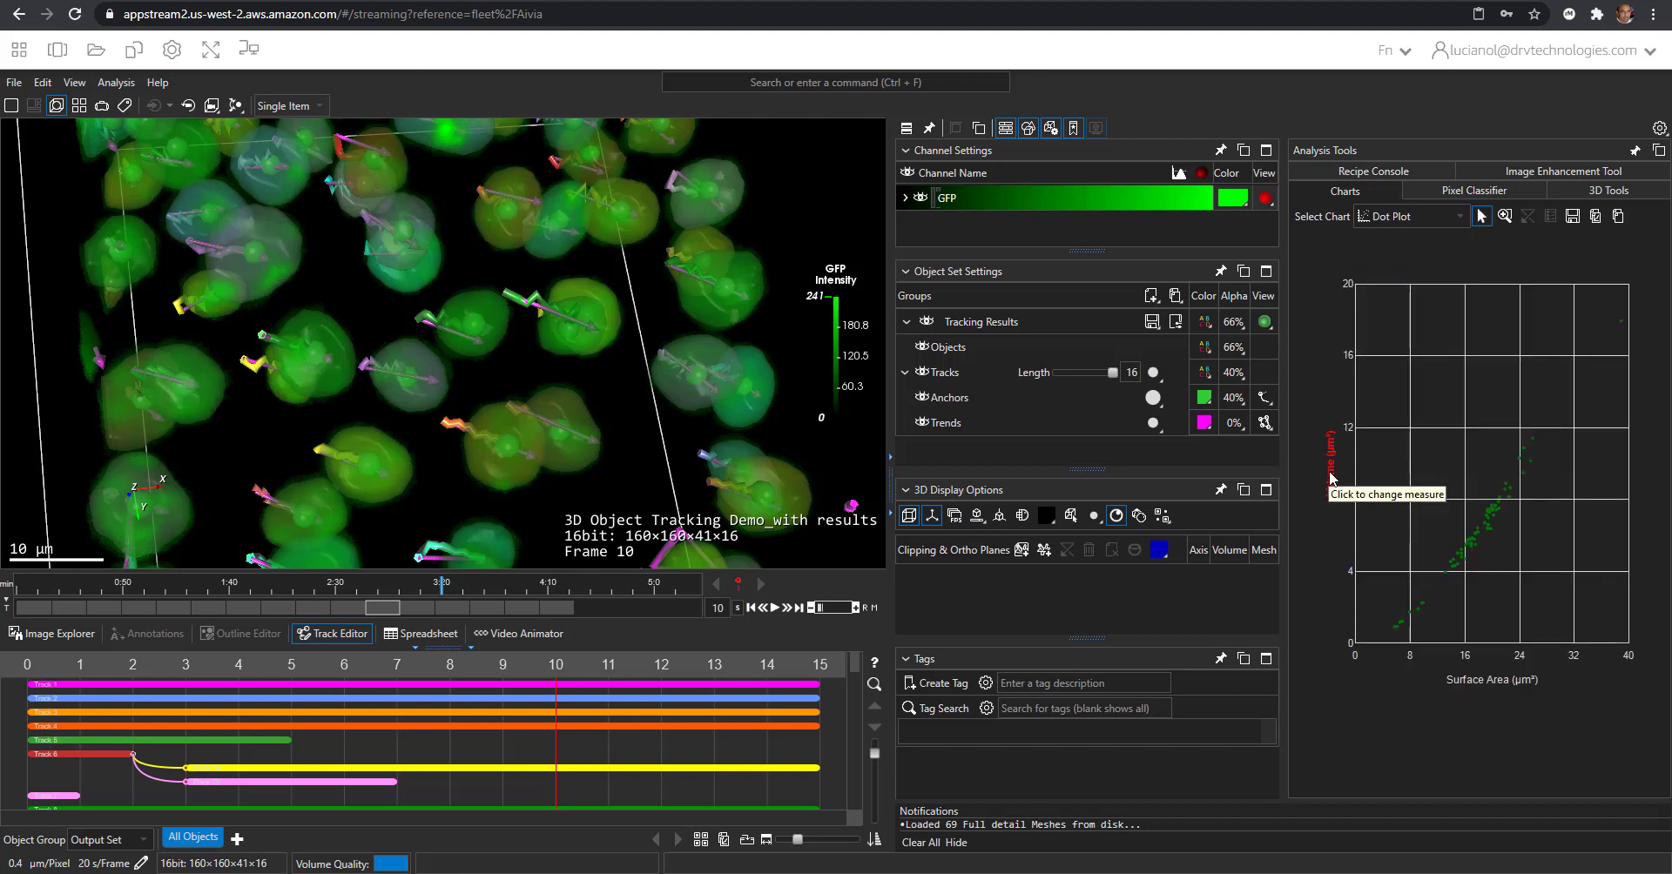
{"action": "left_click", "coordinate": [1481, 682]}
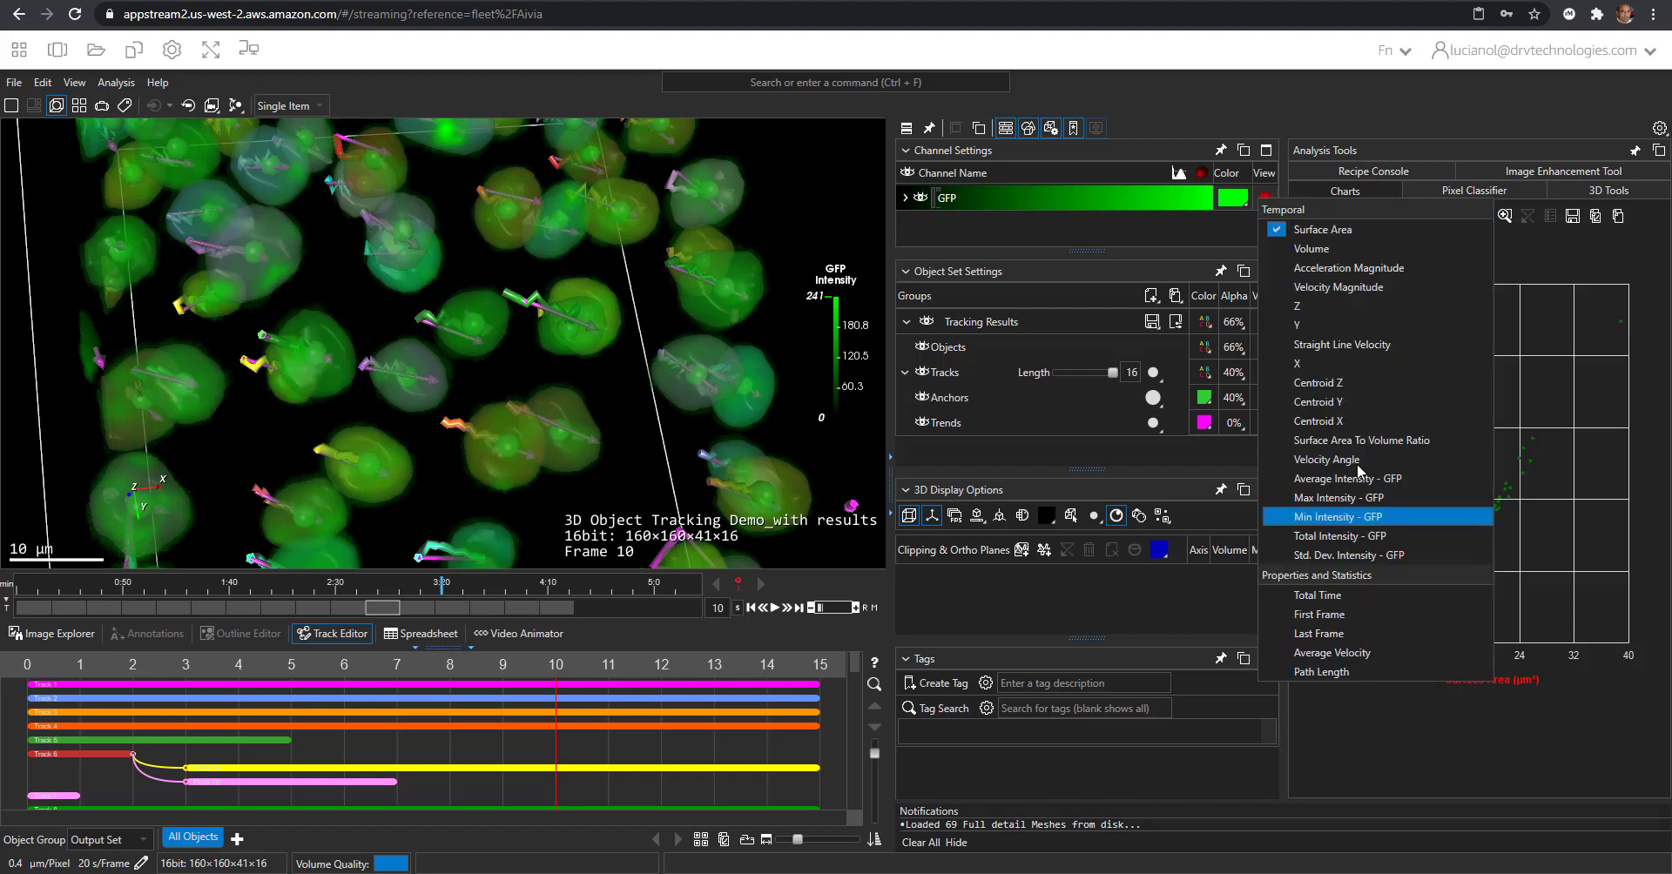
{"action": "left_click", "coordinate": [1349, 387]}
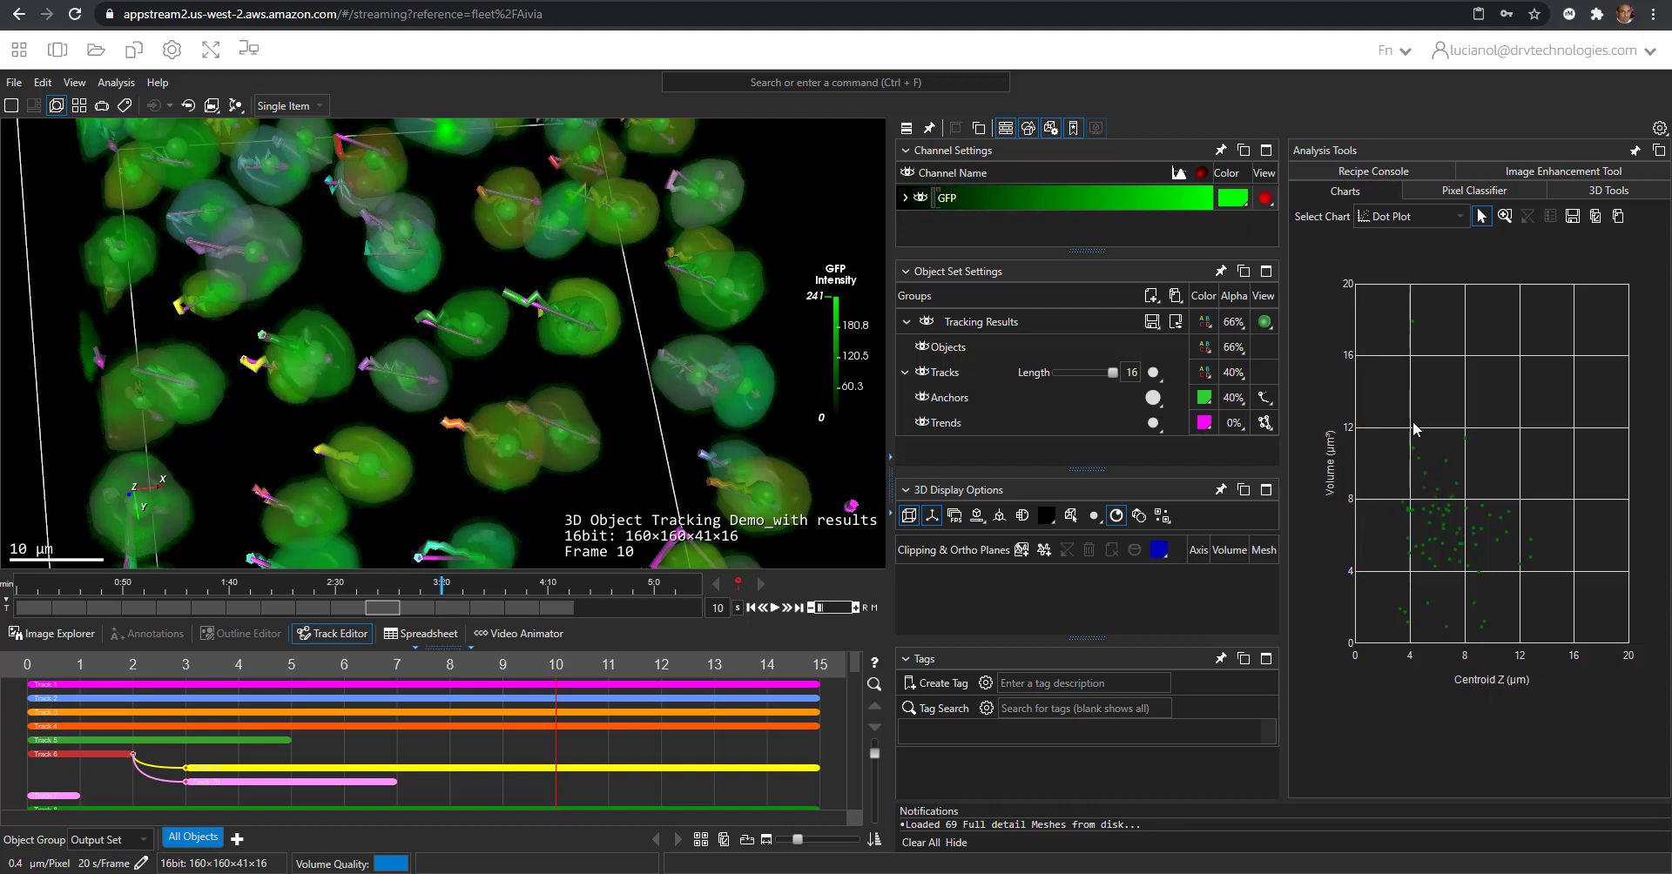
{"action": "left_click_drag", "start_coordinate": [1410, 407], "coordinate": [1517, 563]}
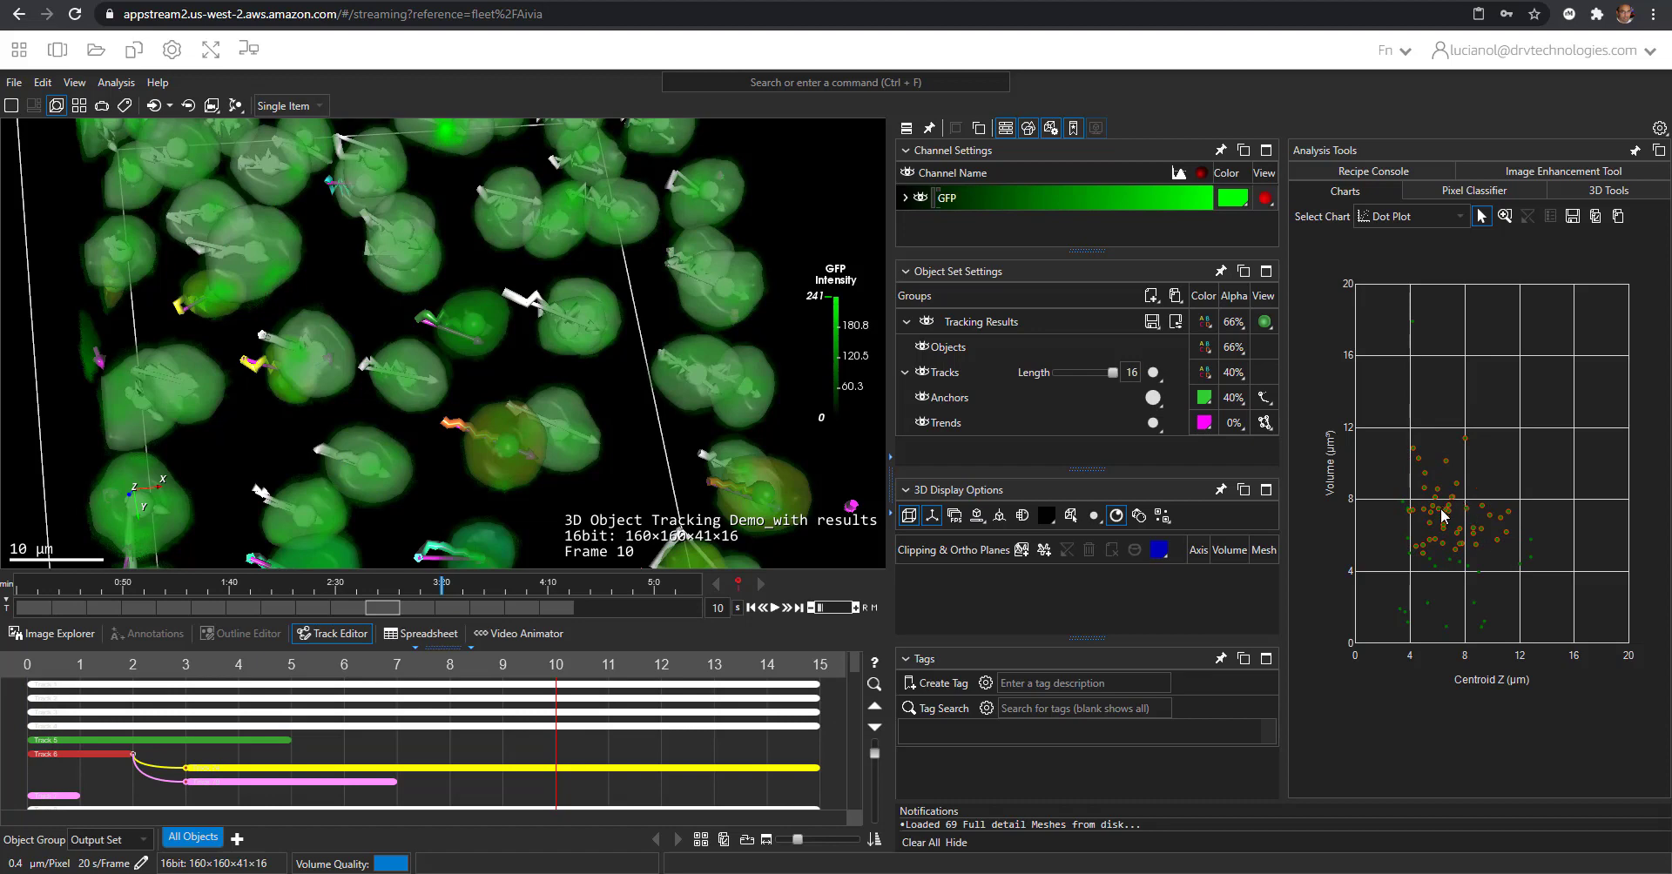
Show the Spreadsheet, clear the selection, then pick one cell's track in 3D to list Track 26
{"action": "left_click", "coordinate": [409, 643]}
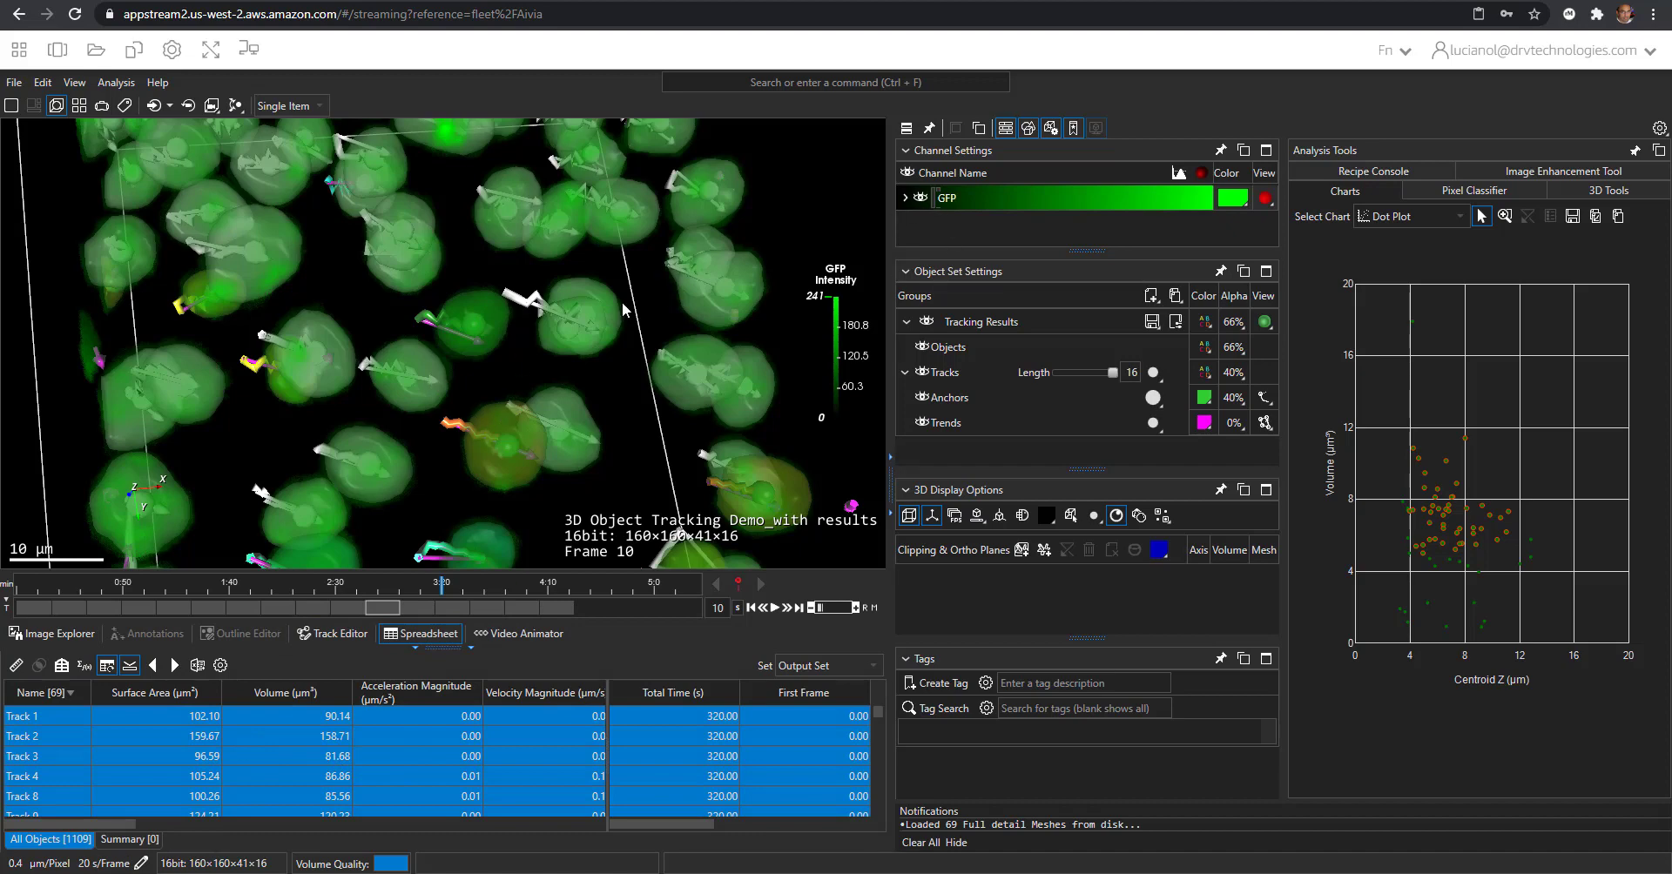
{"action": "left_click", "coordinate": [496, 324]}
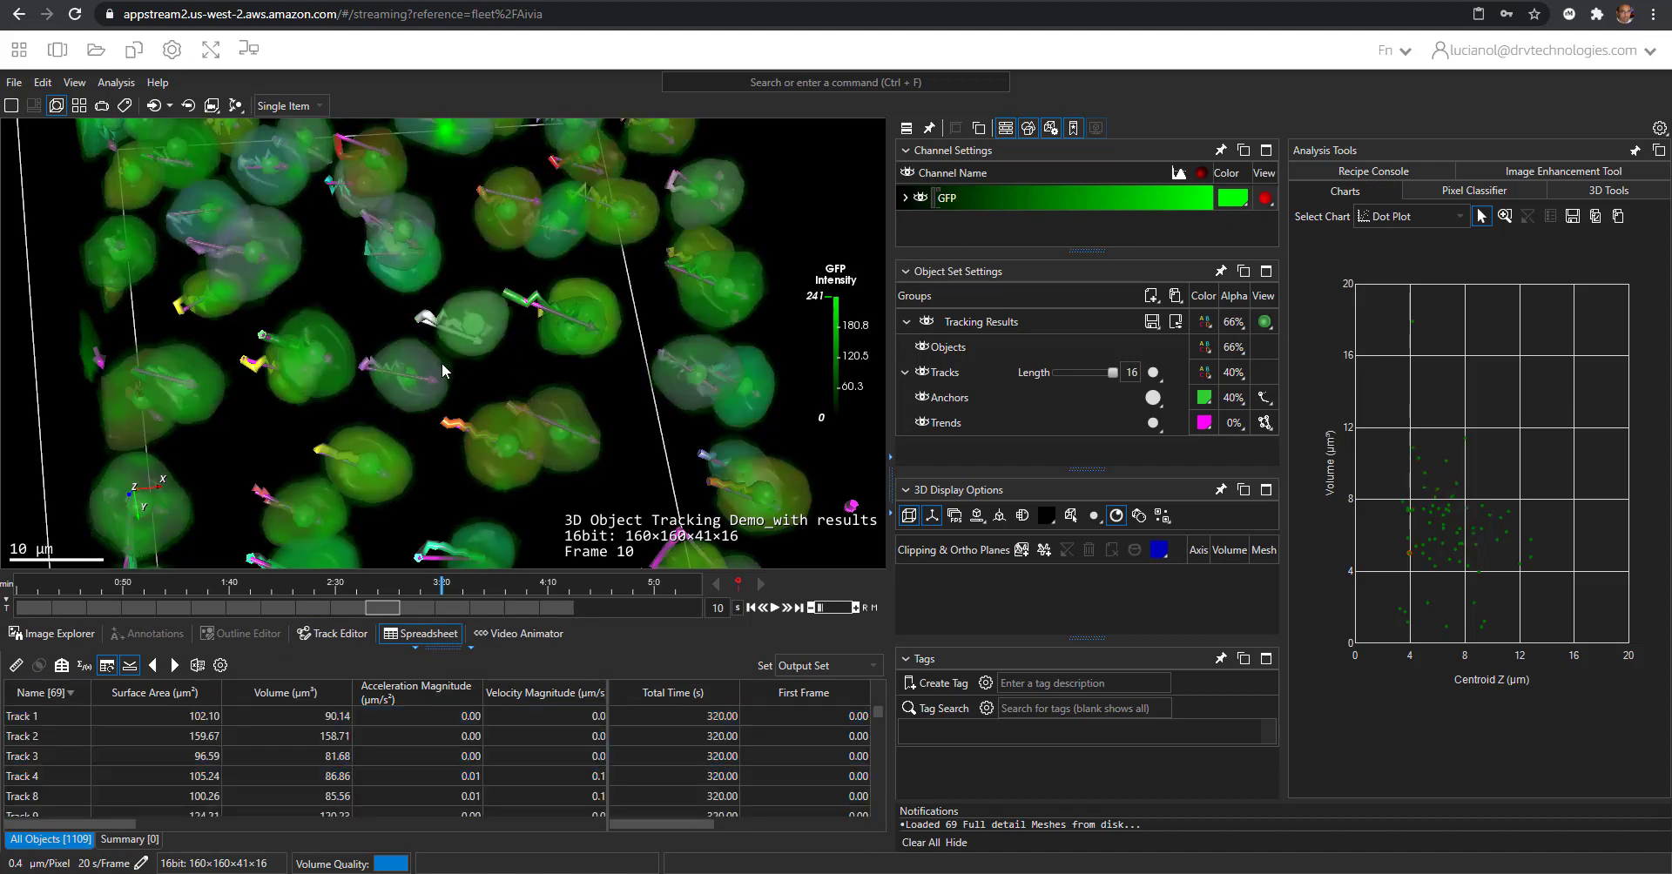
{"action": "left_click", "coordinate": [409, 263]}
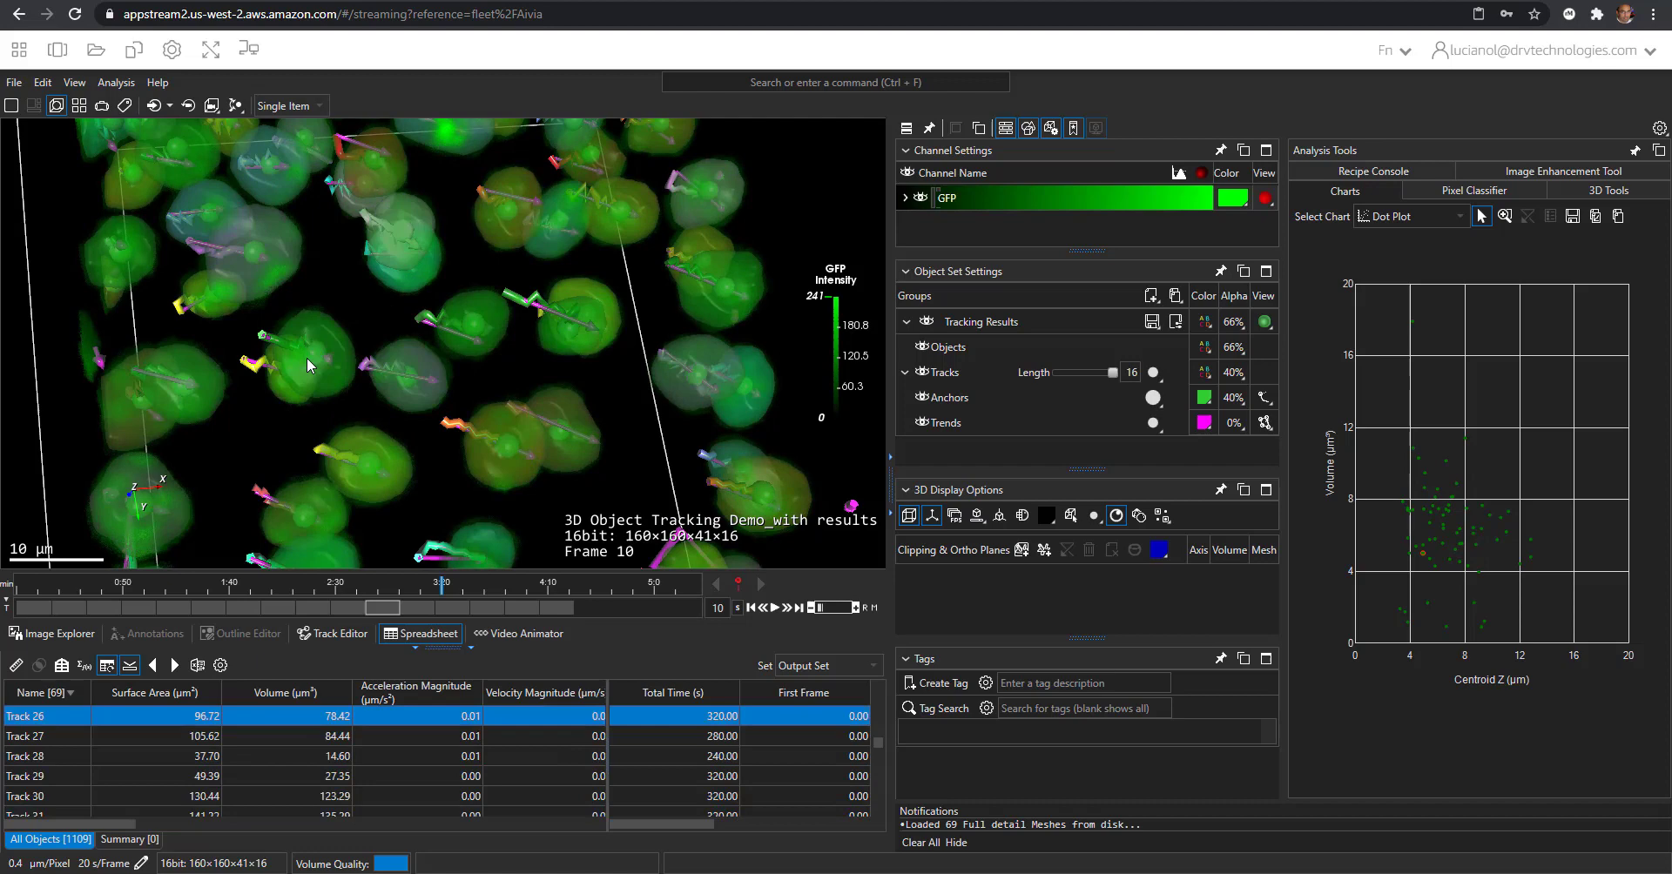